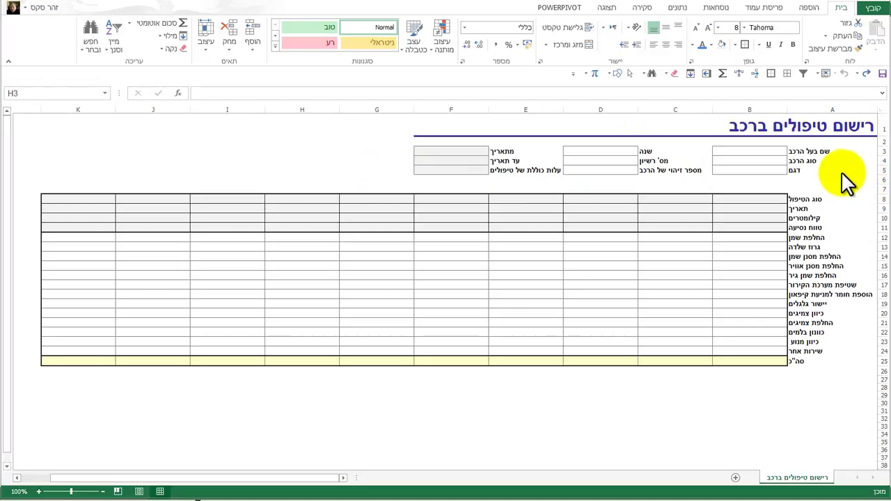
Step: Enter the owner's name in B3, make סיאט in B4 and model איביזה in B5
{"action": "left_click", "coordinate": [777, 151]}
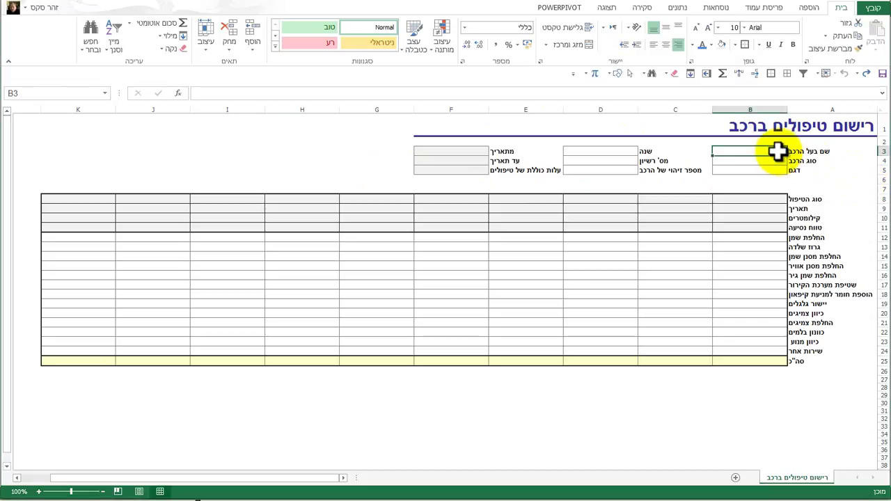
{"action": "type", "text": "זהר סקס"}
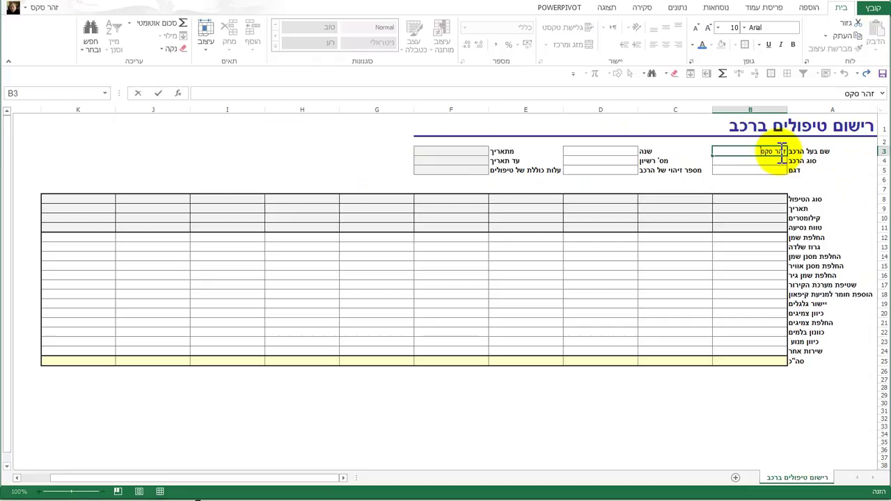
{"action": "key", "text": "Return"}
{"action": "type", "text": "ס"}
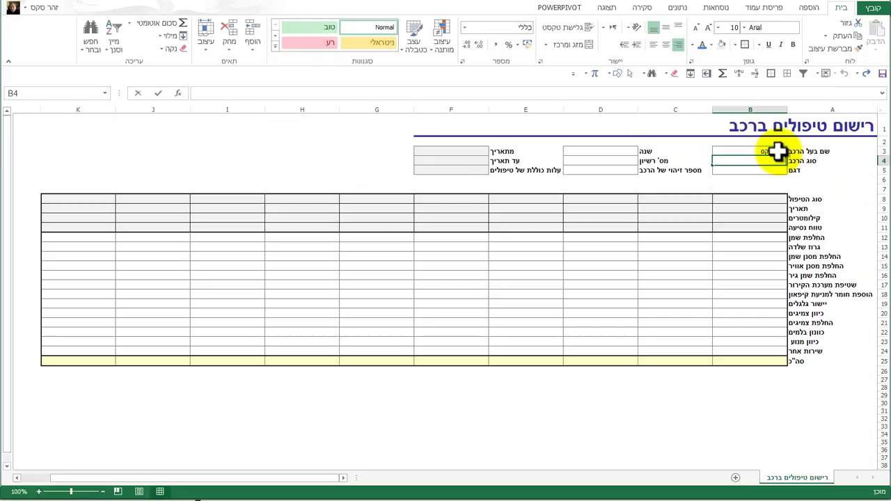
{"action": "type", "text": "יאט"}
{"action": "key", "text": "Return"}
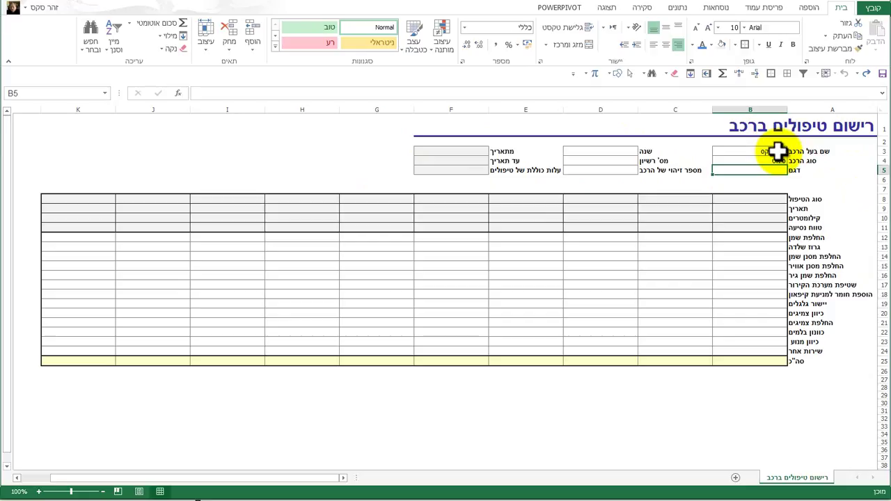
{"action": "type", "text": "איב"}
{"action": "type", "text": "יזה"}
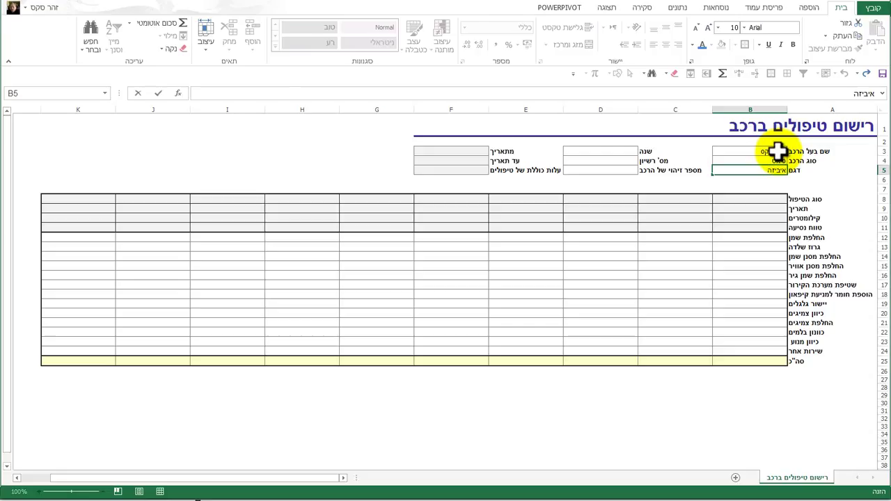
Step: Fill in year 2011, the licence number and the vehicle ID number in D3:D5
{"action": "left_click", "coordinate": [578, 150]}
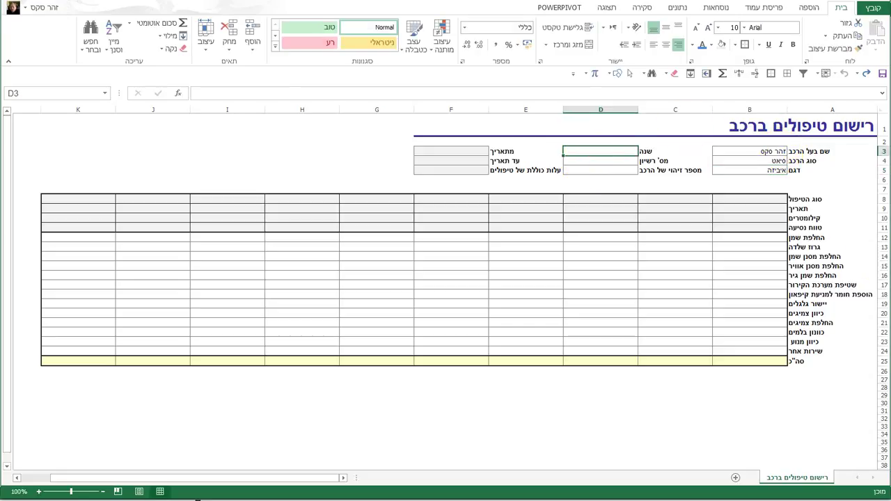
{"action": "type", "text": "2"}
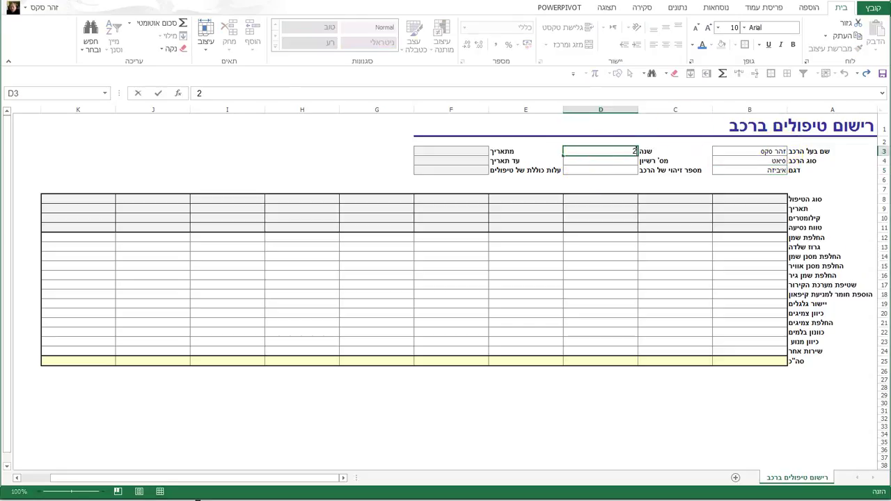
{"action": "type", "text": "1"}
{"action": "type", "text": "01"}
{"action": "key", "text": "Return"}
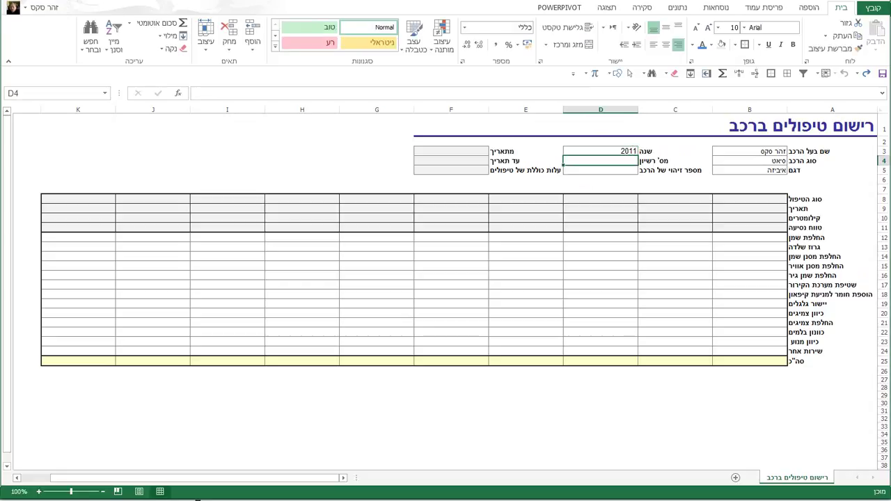
{"action": "type", "text": "11223344"}
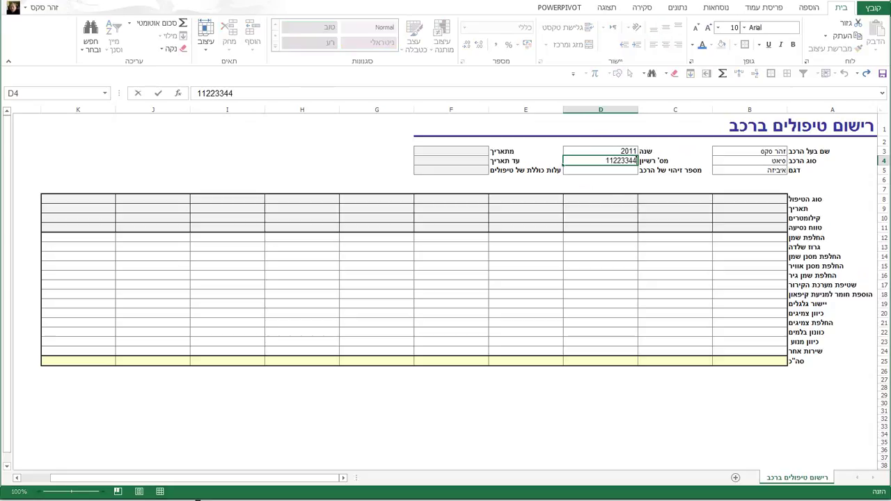
{"action": "key", "text": "Return"}
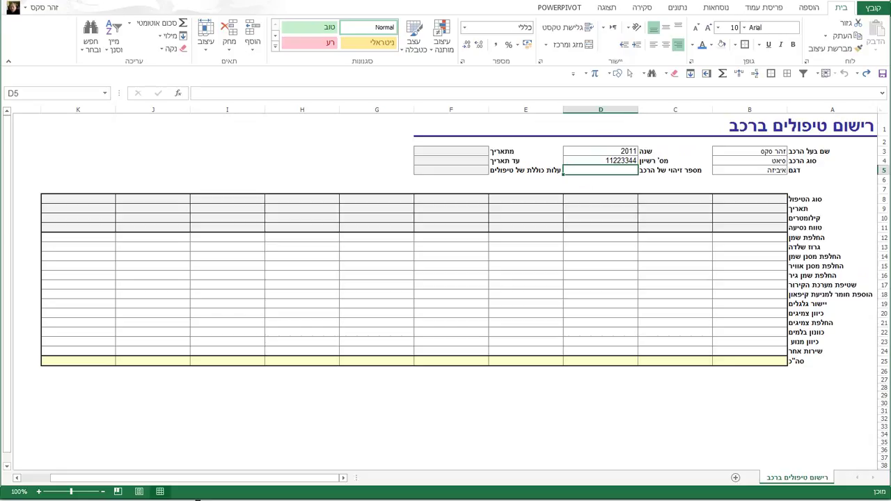
{"action": "type", "text": "454545"}
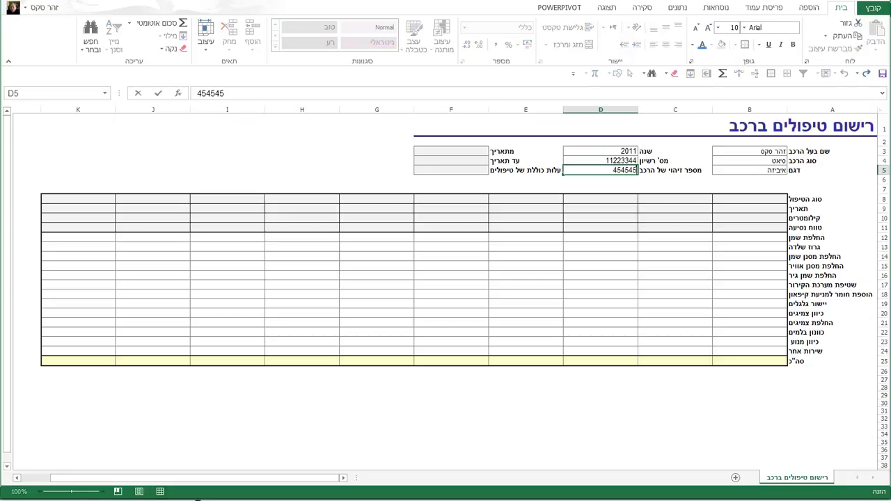
{"action": "type", "text": "45"}
{"action": "key", "text": "Return"}
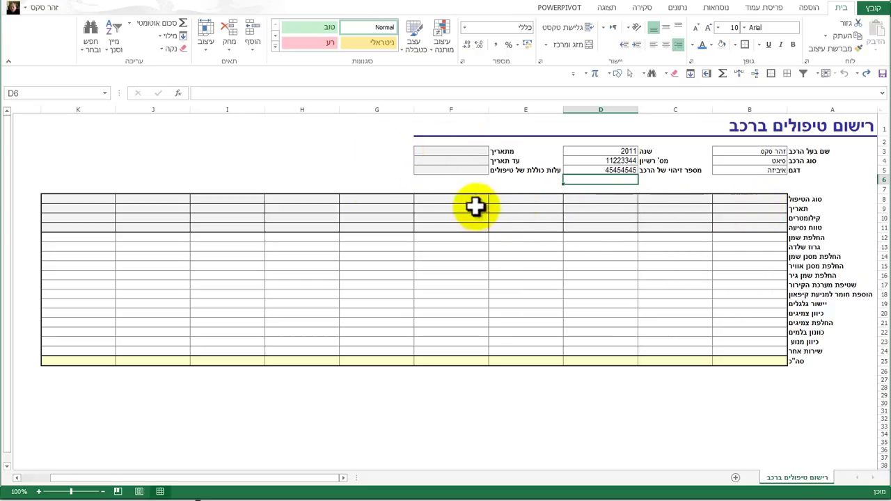
Step: Enter service type טיפול 5,000 in B8 and its date 01/05/2013 in B9
{"action": "left_click", "coordinate": [762, 200]}
{"action": "type", "text": "טיפ"}
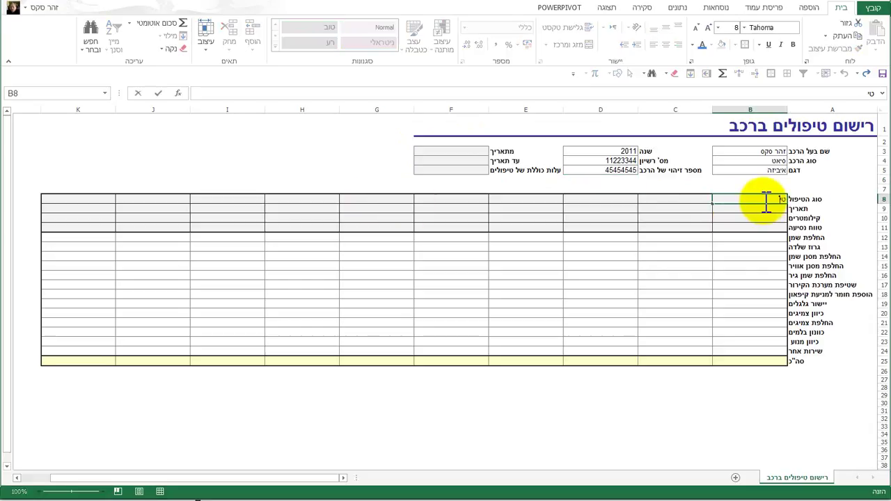
{"action": "type", "text": "ול 5"}
{"action": "key", "text": "Return"}
{"action": "type", "text": "1"}
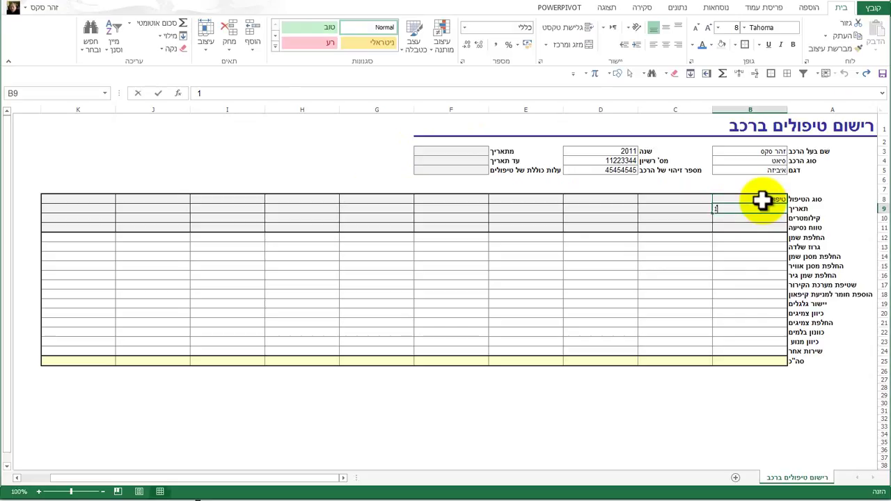
{"action": "type", "text": "01/05/"}
{"action": "type", "text": "2013"}
{"action": "key", "text": "Return"}
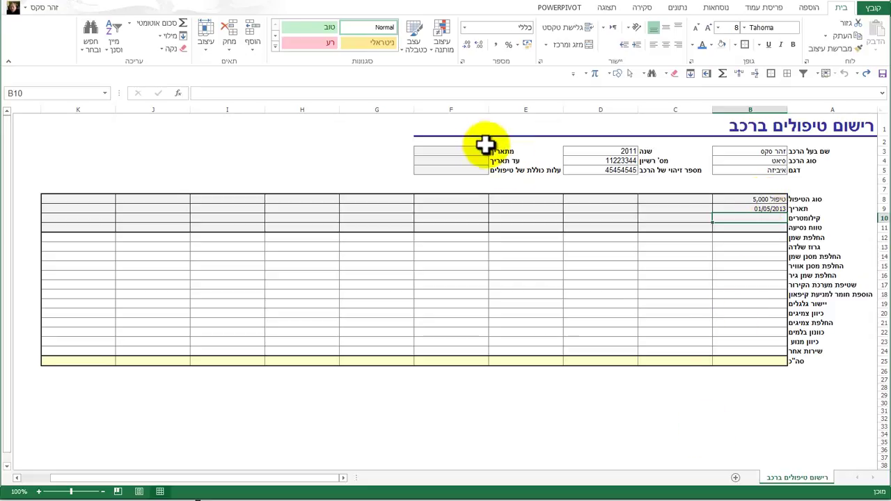
{"action": "left_click", "coordinate": [458, 149]}
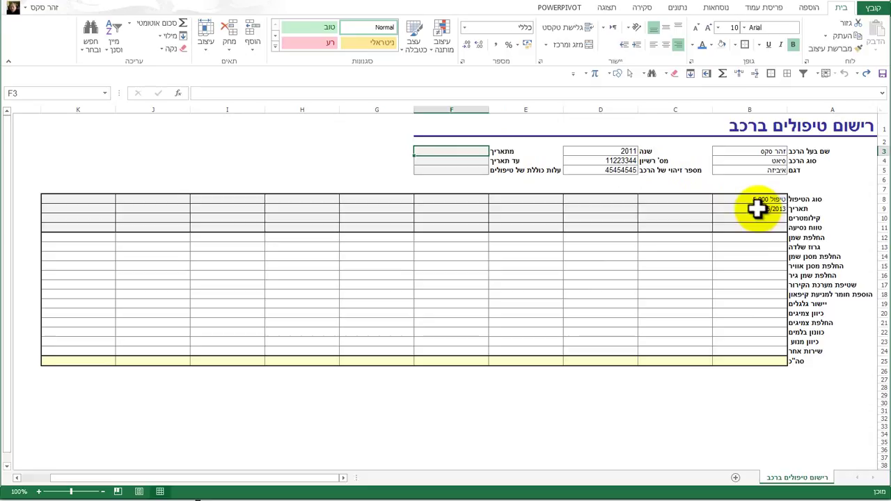
Step: Set the from-date in F3 to the formula =B9
{"action": "type", "text": "="}
{"action": "left_click", "coordinate": [757, 209]}
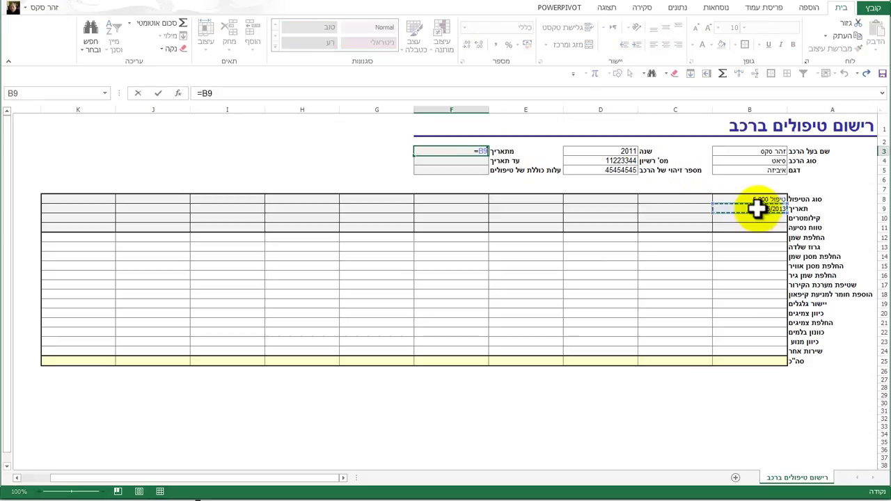
{"action": "key", "text": "Return"}
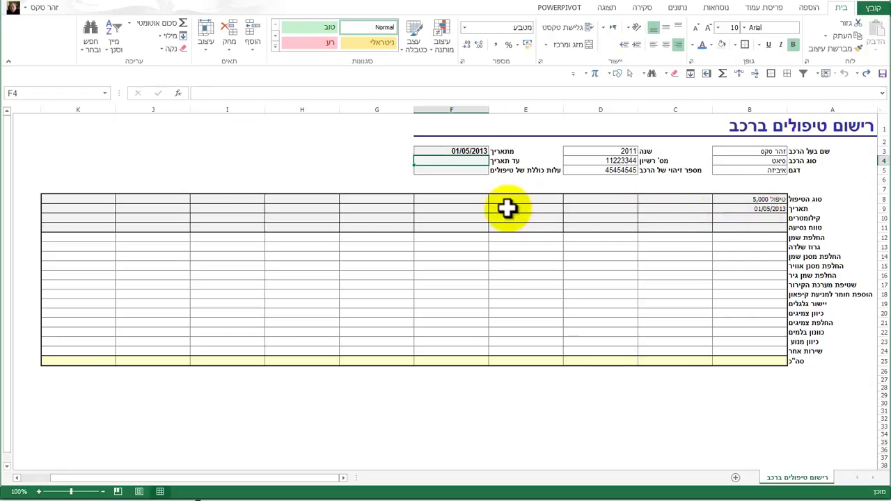
Step: Enter 01/06/2013 in C9 and fill monthly dates across row 9 through 01/09/2013
{"action": "left_click", "coordinate": [687, 209]}
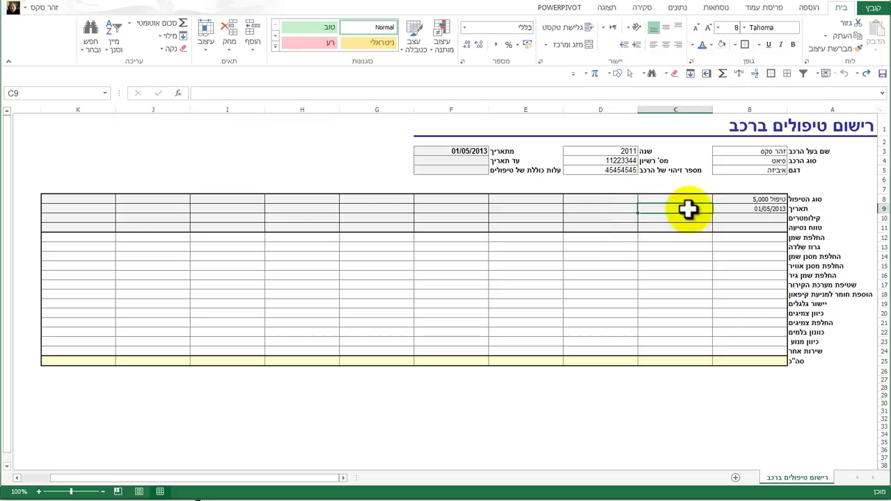
{"action": "type", "text": "1/6"}
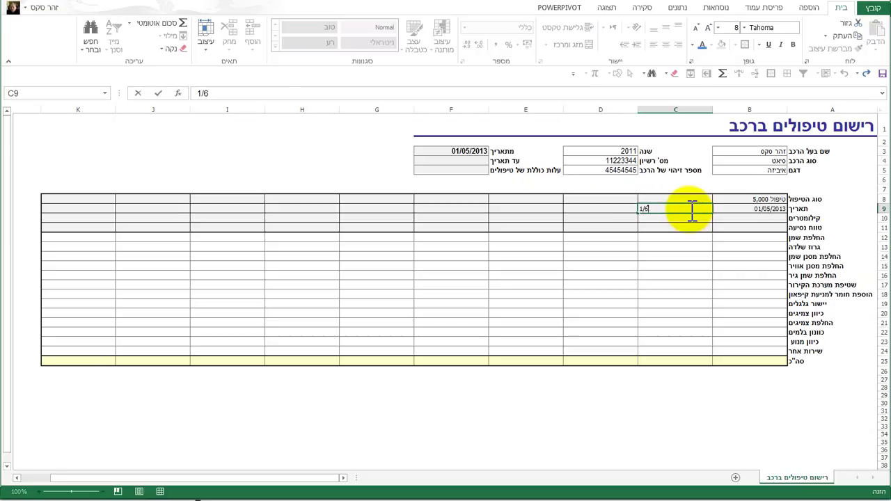
{"action": "type", "text": "2013"}
{"action": "key", "text": "Return"}
{"action": "left_click", "coordinate": [726, 209]}
{"action": "left_click_drag", "start_coordinate": [712, 213], "coordinate": [420, 212]}
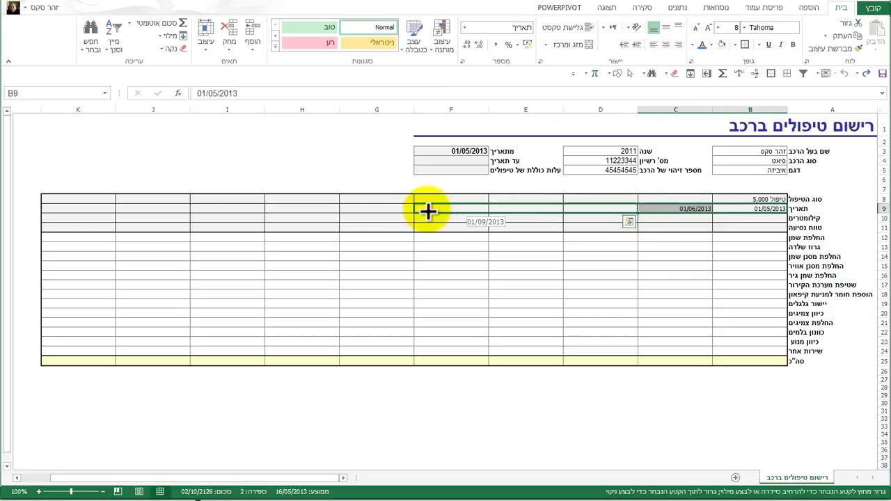
{"action": "left_click", "coordinate": [367, 293]}
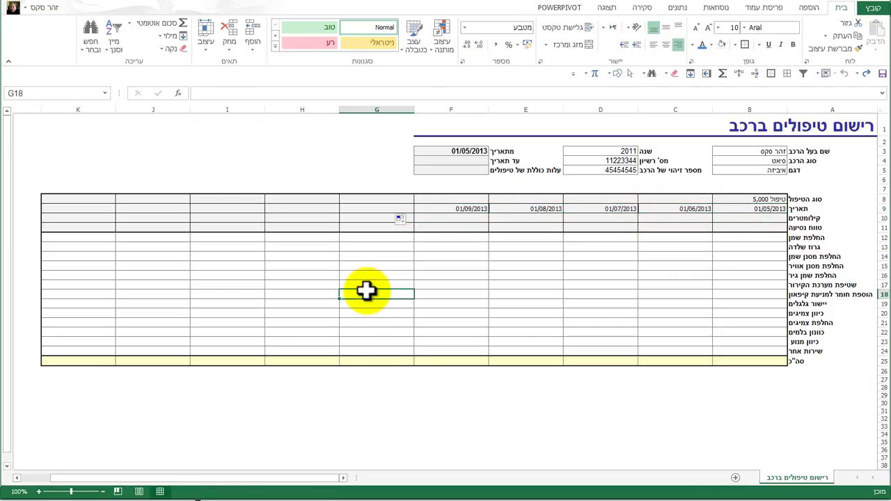
{"action": "left_click", "coordinate": [456, 161]}
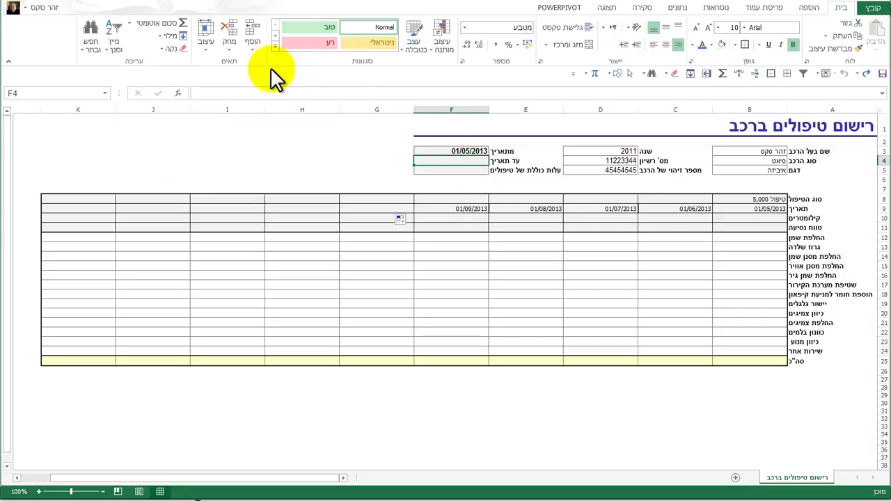
Step: Make the to-date in F4 =MAX(B9:K9) to show the latest date
{"action": "left_click", "coordinate": [128, 25]}
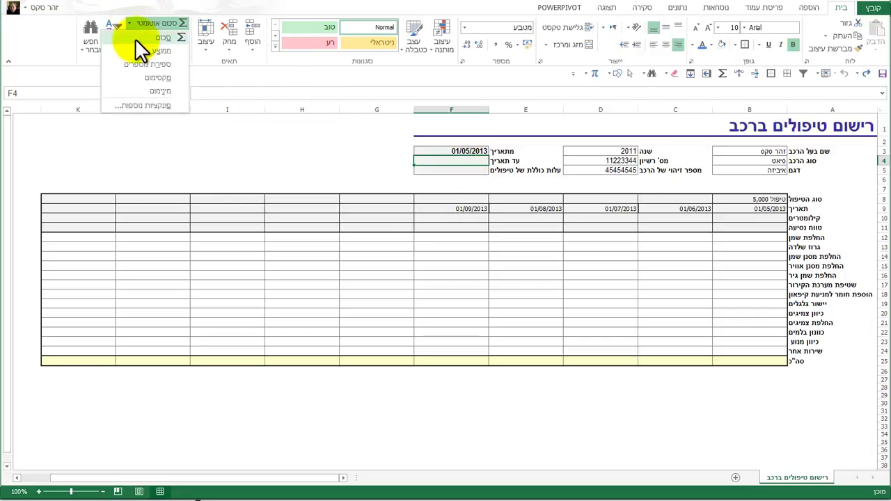
{"action": "left_click", "coordinate": [141, 78]}
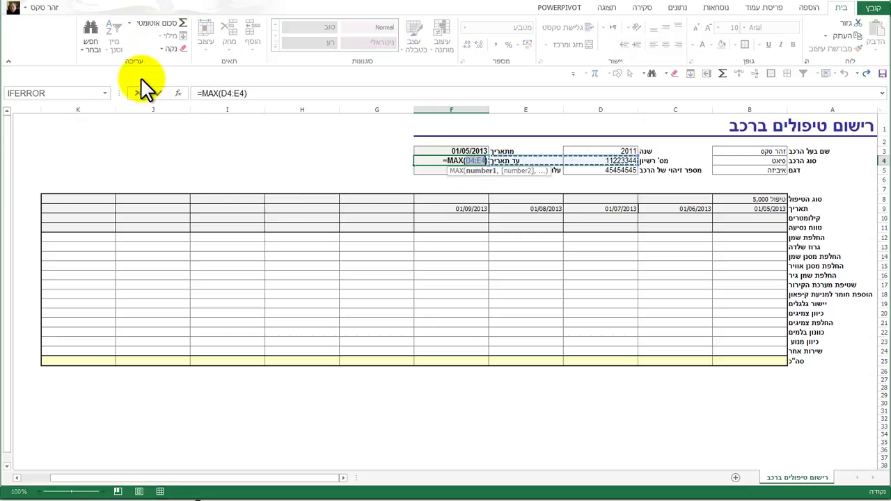
{"action": "mouse_move", "coordinate": [757, 209]}
{"action": "left_mouse_down"}
{"action": "mouse_move", "coordinate": [298, 217]}
{"action": "mouse_move", "coordinate": [104, 206]}
{"action": "left_mouse_up"}
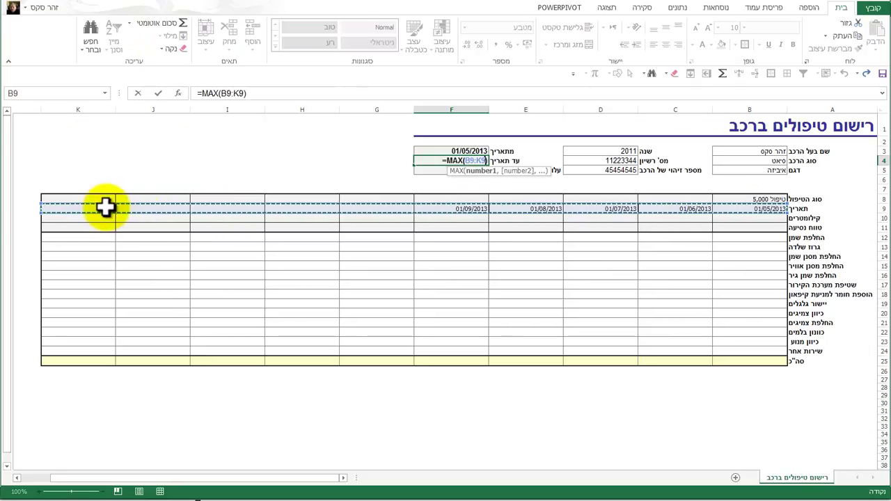
{"action": "left_click", "coordinate": [158, 92]}
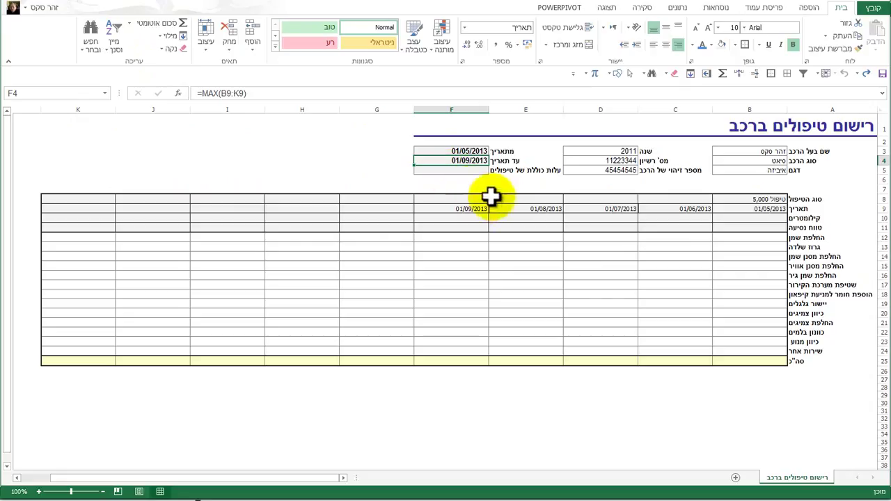
Step: Extend the monthly dates in row 9 through 01/10/2013
{"action": "left_click_drag", "start_coordinate": [501, 209], "coordinate": [364, 212]}
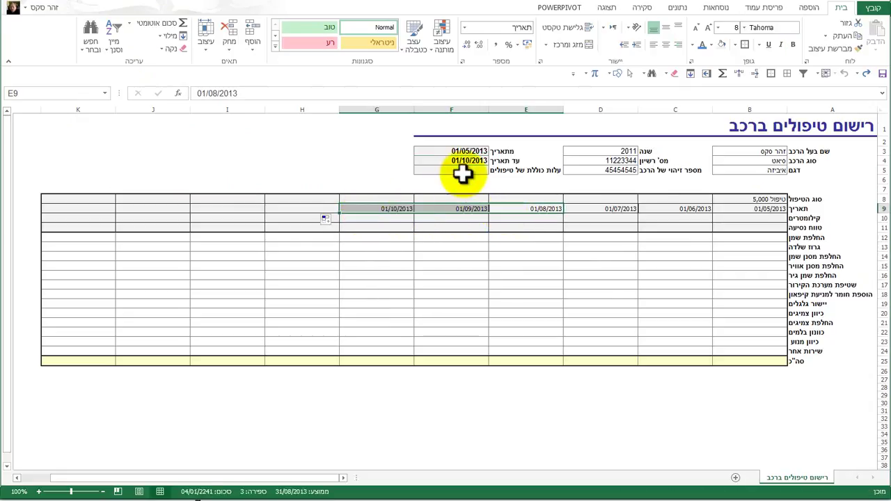
{"action": "left_click", "coordinate": [452, 284]}
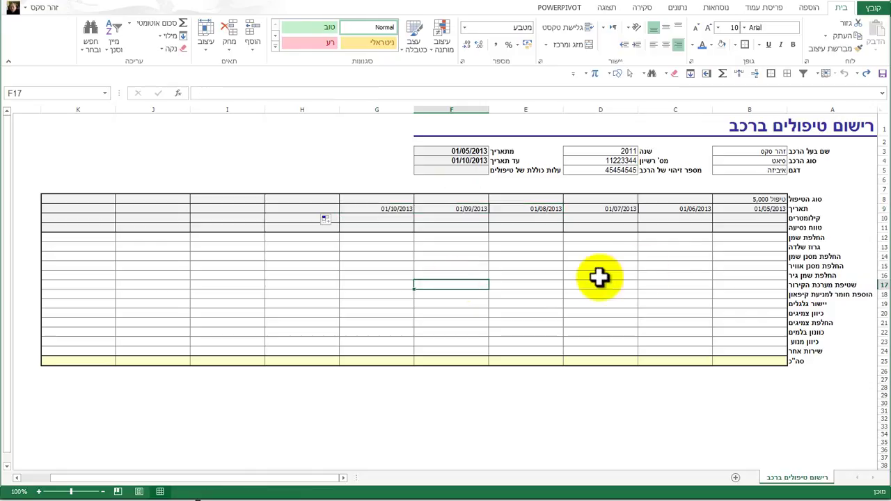
{"action": "left_click", "coordinate": [732, 207]}
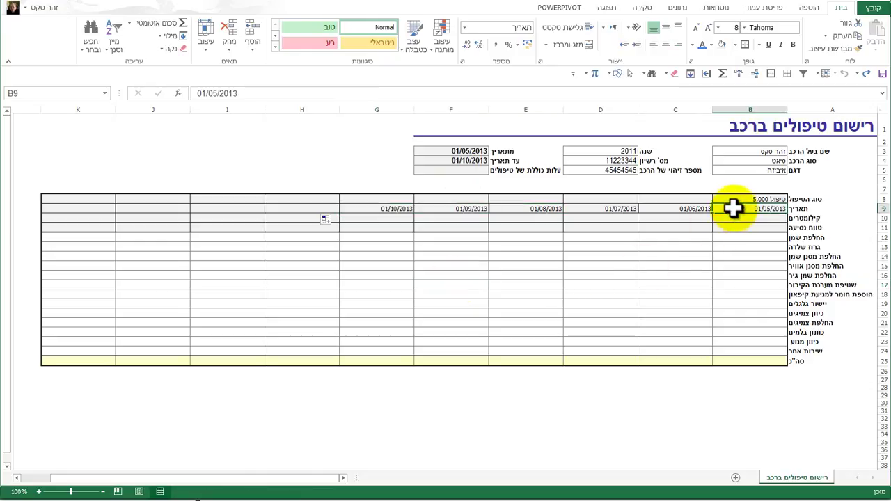
Step: Replace the from-date in F3 with =MIN(B9:K9) for the earliest date
{"action": "left_click", "coordinate": [465, 150]}
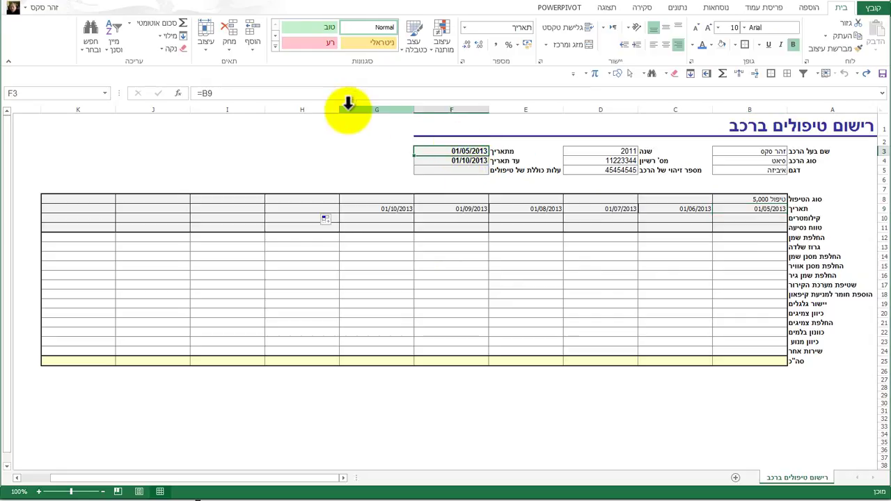
{"action": "key", "text": "Delete"}
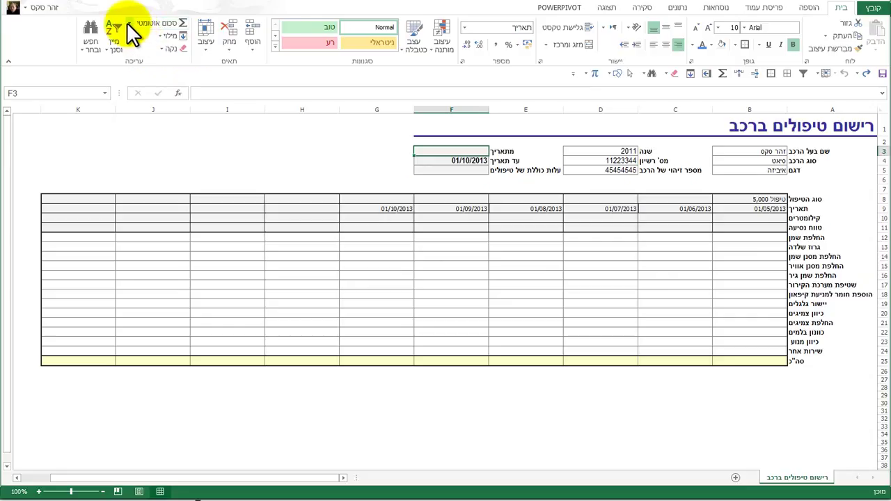
{"action": "left_click", "coordinate": [129, 23]}
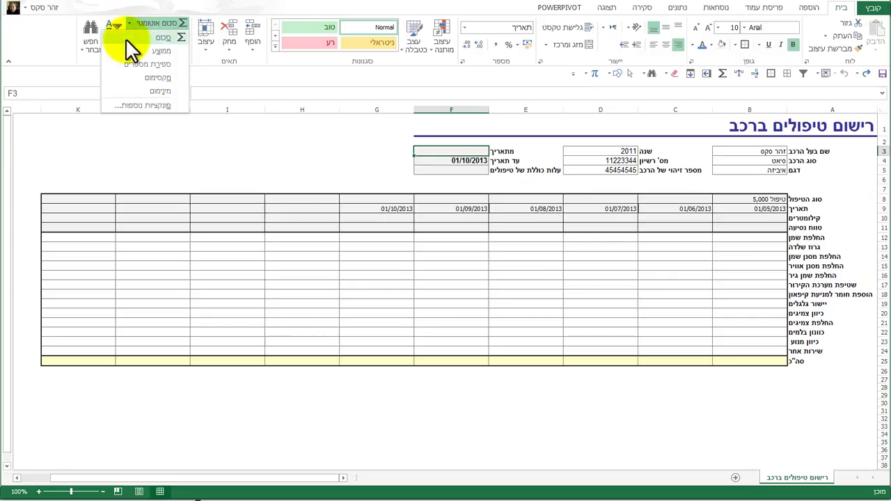
{"action": "left_click", "coordinate": [134, 89]}
{"action": "left_click_drag", "start_coordinate": [742, 208], "coordinate": [79, 204]}
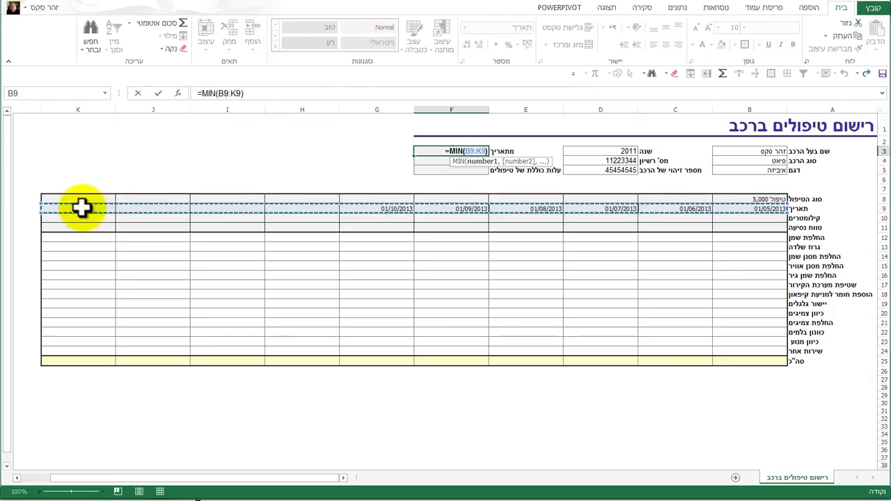
{"action": "key", "text": "Return"}
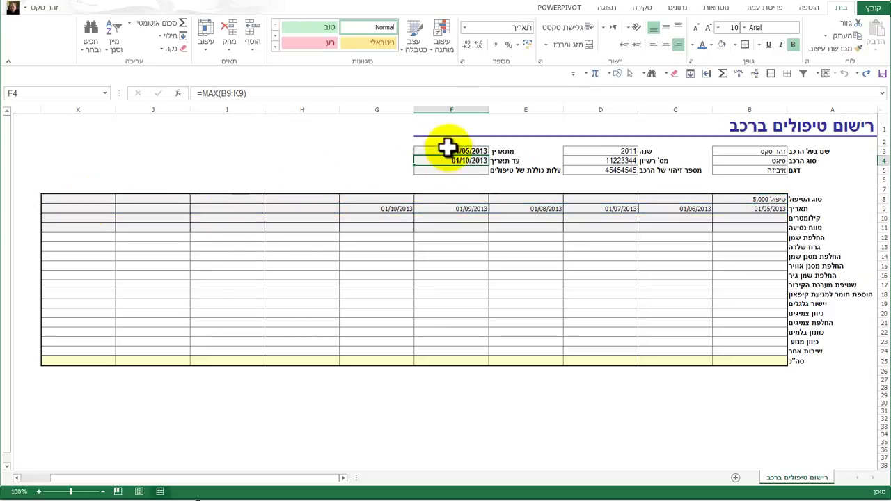
Step: Test the from-date formula by deleting the B9 date and undoing the deletion
{"action": "left_click", "coordinate": [755, 209]}
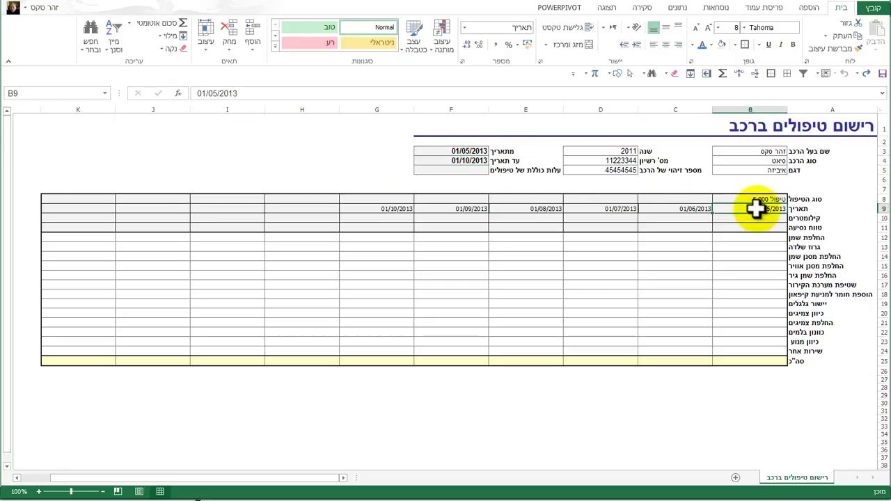
{"action": "key", "text": "Delete"}
{"action": "key", "text": "ctrl+z"}
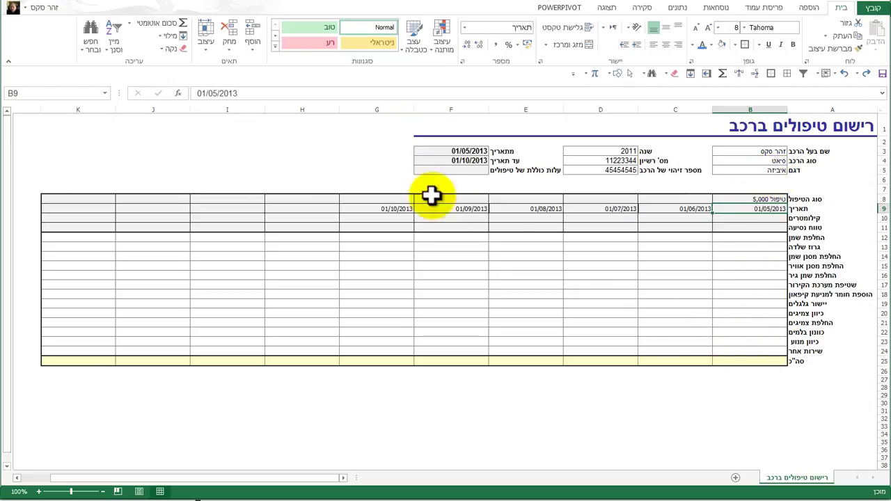
Step: Put =SUM(B25:K25) in F5 to total the monthly cost row
{"action": "left_click", "coordinate": [441, 169]}
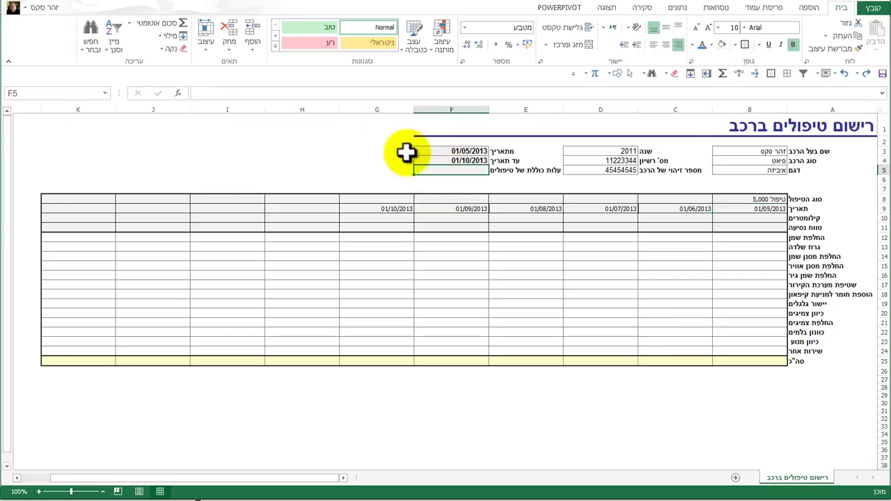
{"action": "left_click", "coordinate": [165, 25]}
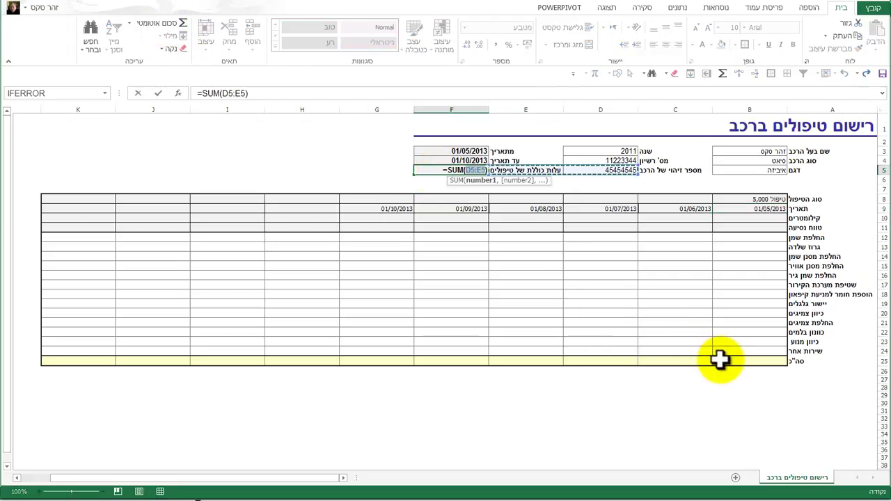
{"action": "left_click_drag", "start_coordinate": [720, 359], "coordinate": [93, 362]}
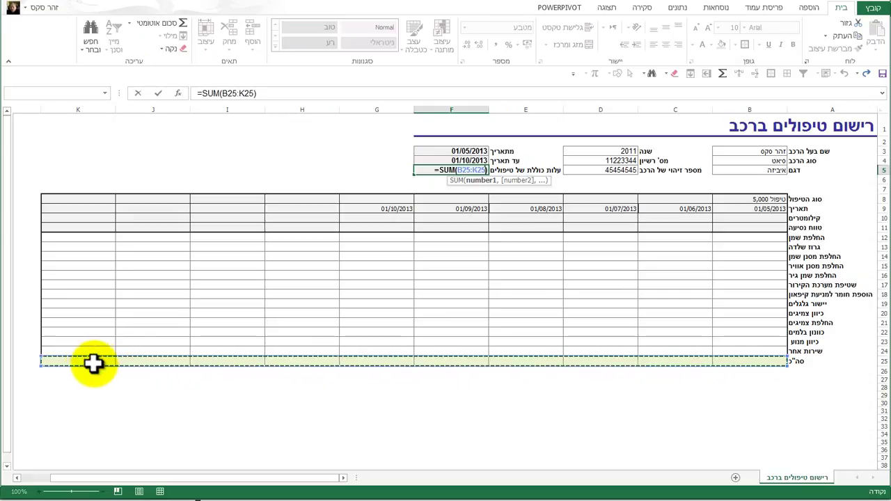
{"action": "key", "text": "Return"}
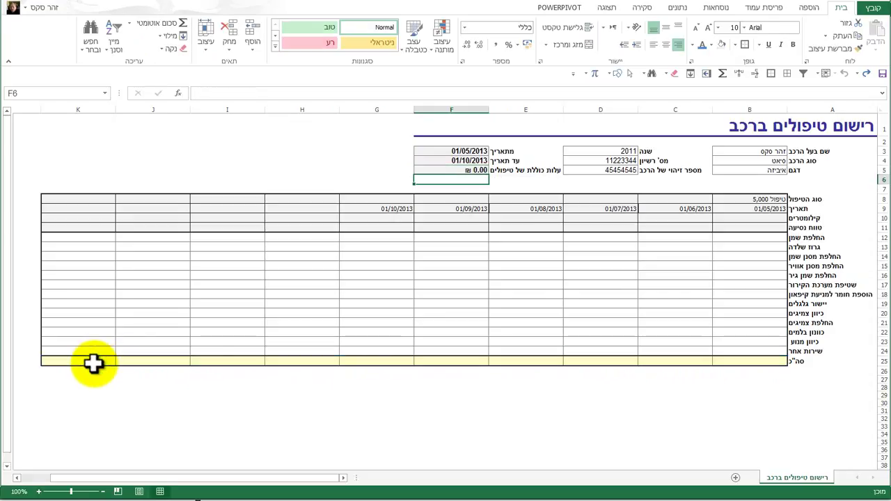
Step: Enter first-service costs 300, 150, 500 and 200 in B12, B13, B16 and B19
{"action": "left_click", "coordinate": [758, 241]}
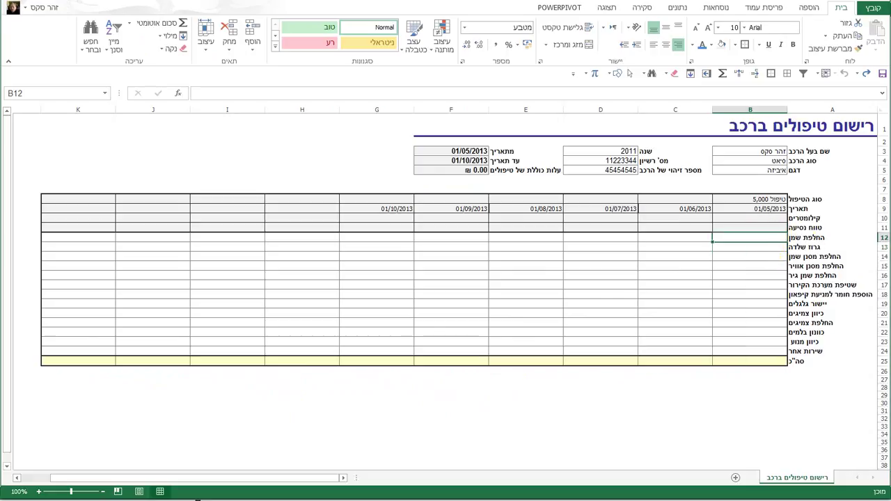
{"action": "type", "text": "300"}
{"action": "key", "text": "Return"}
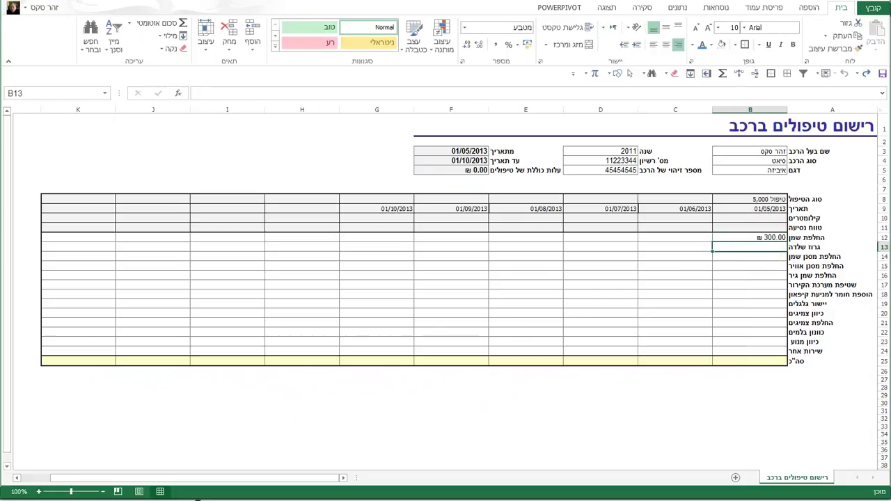
{"action": "type", "text": "15"}
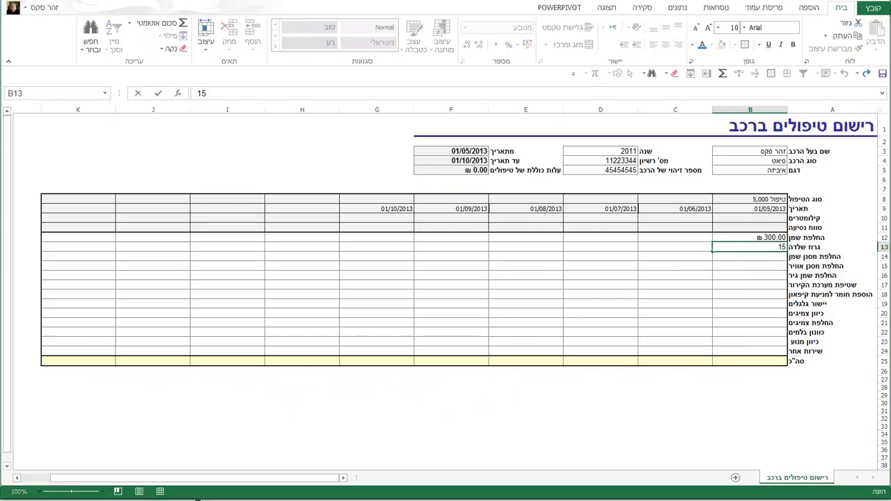
{"action": "type", "text": "₪ 150.00"}
{"action": "key", "text": "Return"}
{"action": "key", "text": "Return"}
{"action": "key", "text": "Return"}
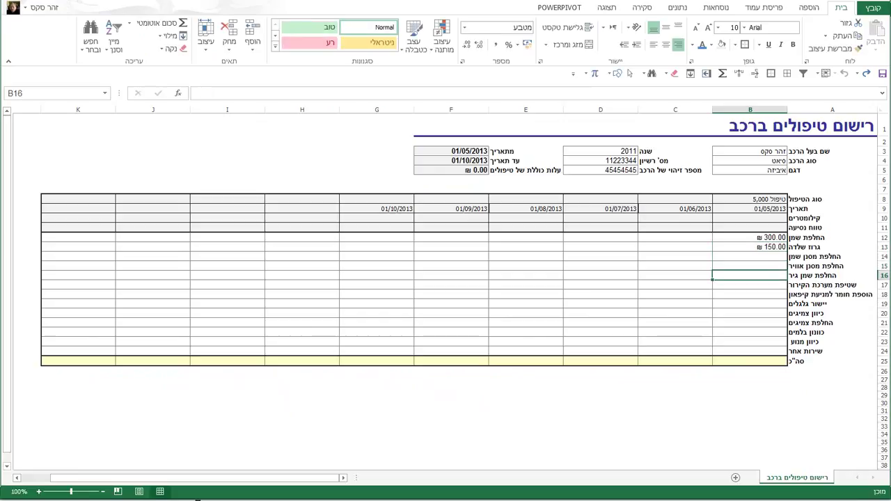
{"action": "type", "text": "500"}
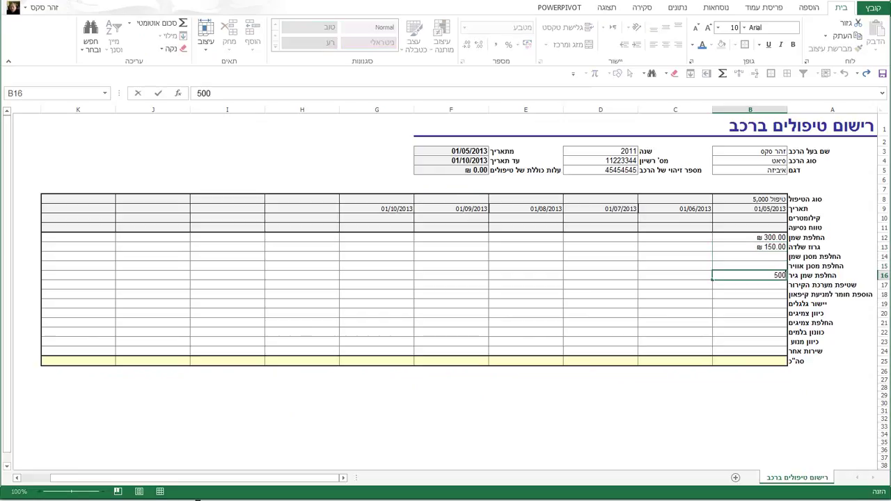
{"action": "key", "text": "Return"}
{"action": "key", "text": "Return"}
{"action": "key", "text": "Return"}
{"action": "type", "text": "200"}
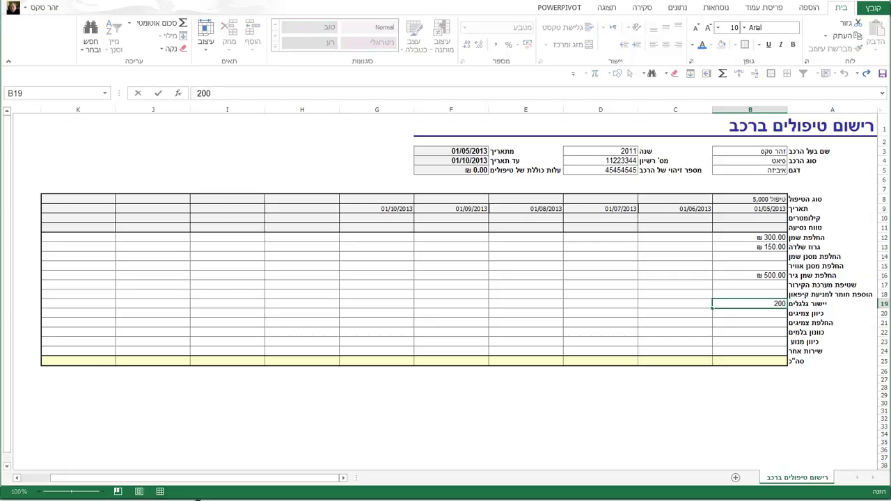
{"action": "key", "text": "Return"}
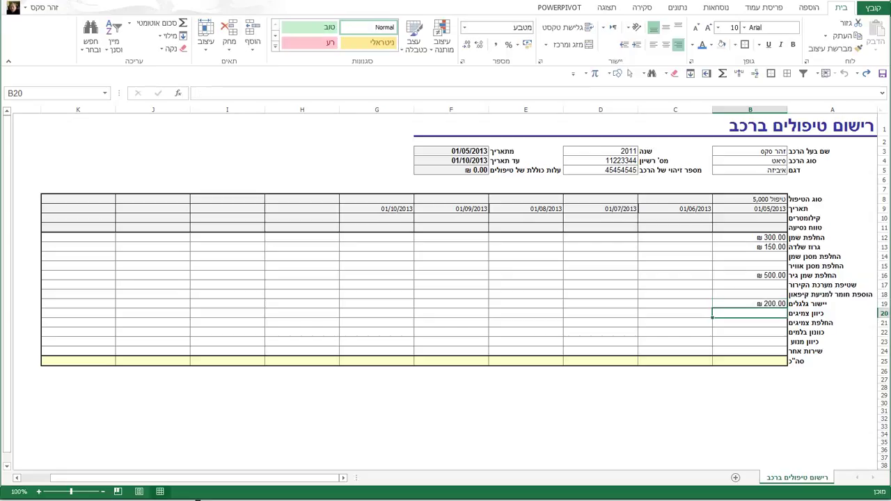
Step: Sum B12:B24 into B25, giving a first-month total of 1,150.00 ₪
{"action": "left_click", "coordinate": [757, 360]}
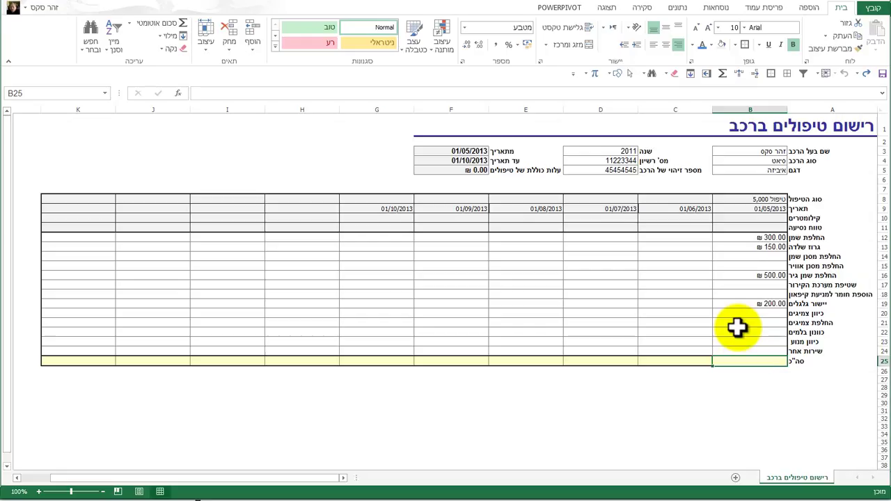
{"action": "left_click", "coordinate": [145, 21]}
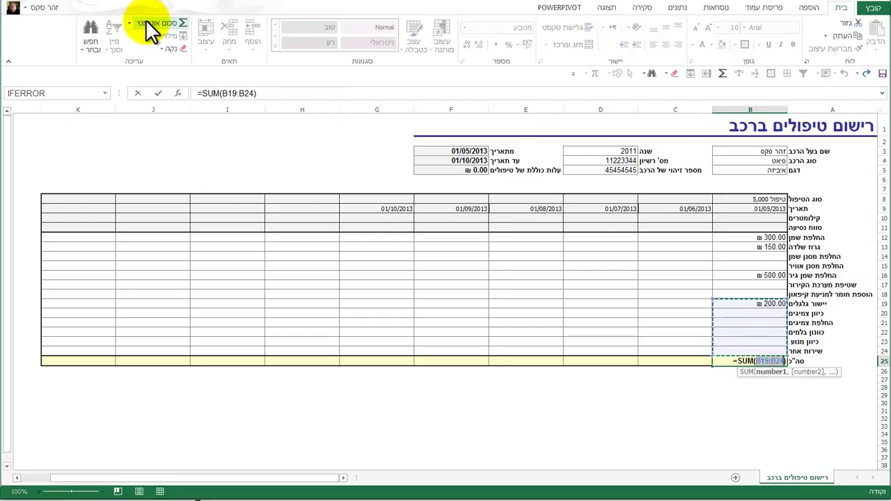
{"action": "left_click_drag", "start_coordinate": [742, 238], "coordinate": [741, 351]}
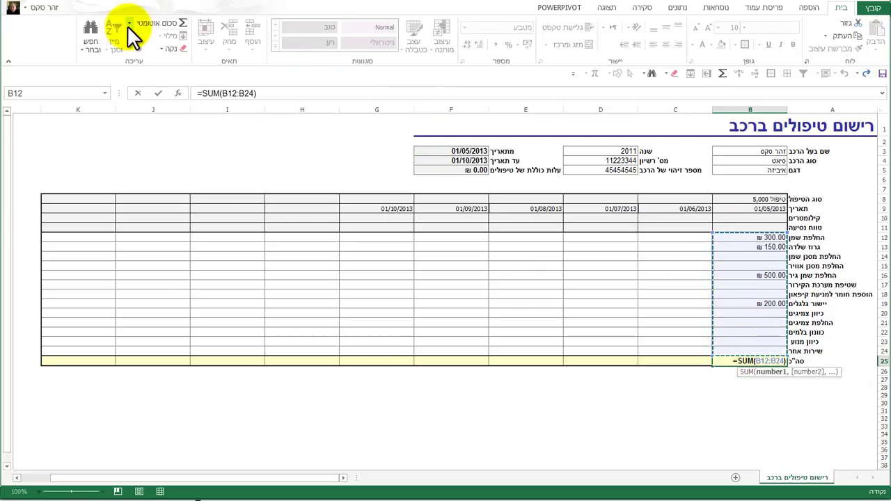
{"action": "left_click", "coordinate": [155, 22]}
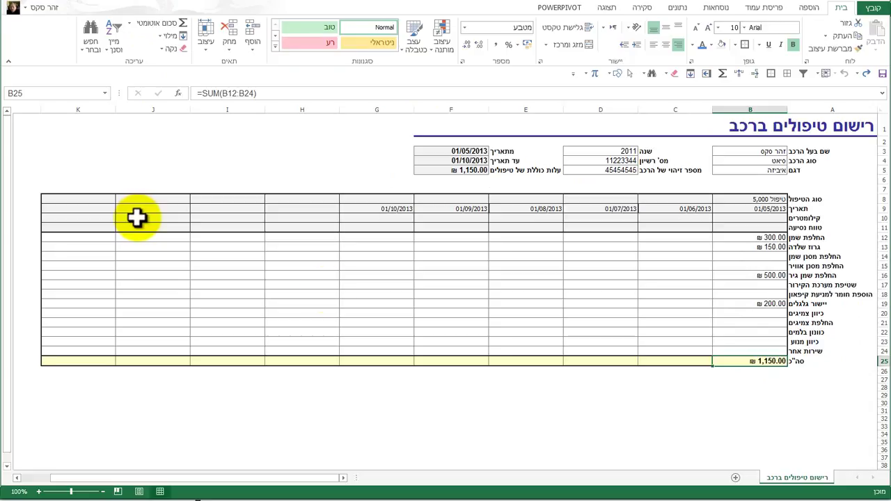
Step: Copy the total formula across row 25 to K25 and enter costs 111, 2222, 3333, 444 in column F
{"action": "left_click_drag", "start_coordinate": [714, 364], "coordinate": [69, 360]}
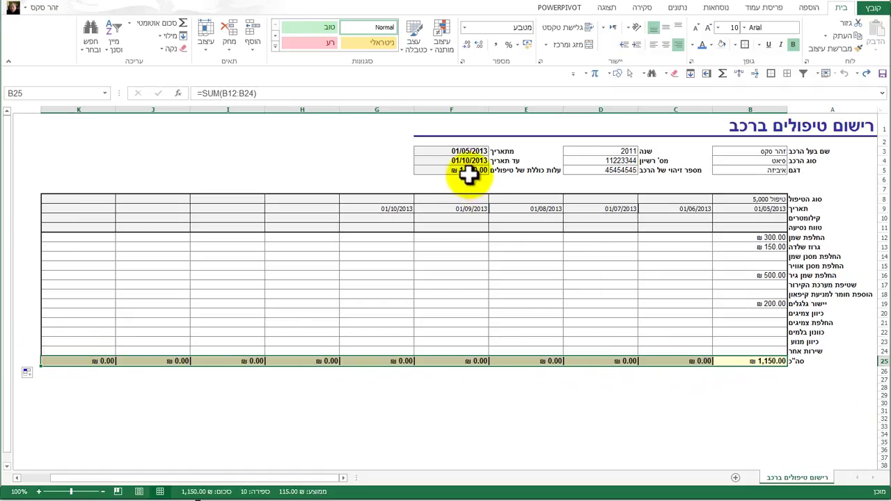
{"action": "left_click", "coordinate": [472, 245]}
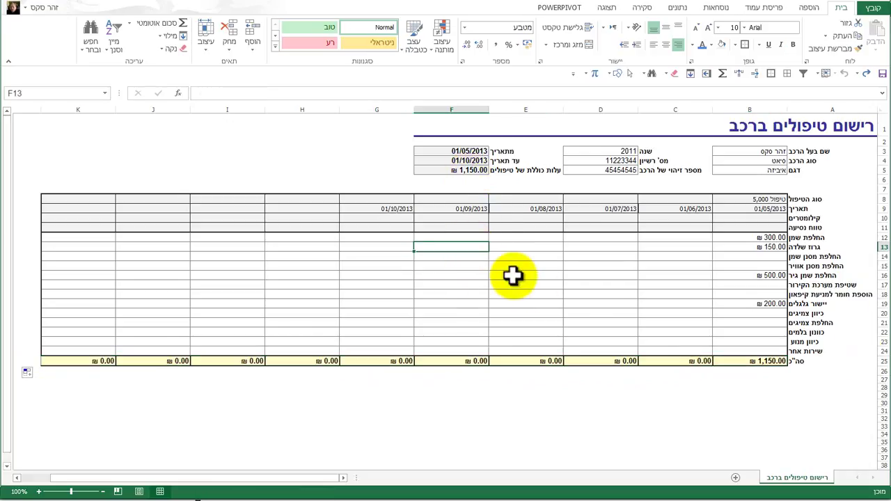
{"action": "type", "text": "111"}
{"action": "key", "text": "Return"}
{"action": "key", "text": "Down"}
{"action": "key", "text": "Down"}
{"action": "key", "text": "Down"}
{"action": "type", "text": "2222"}
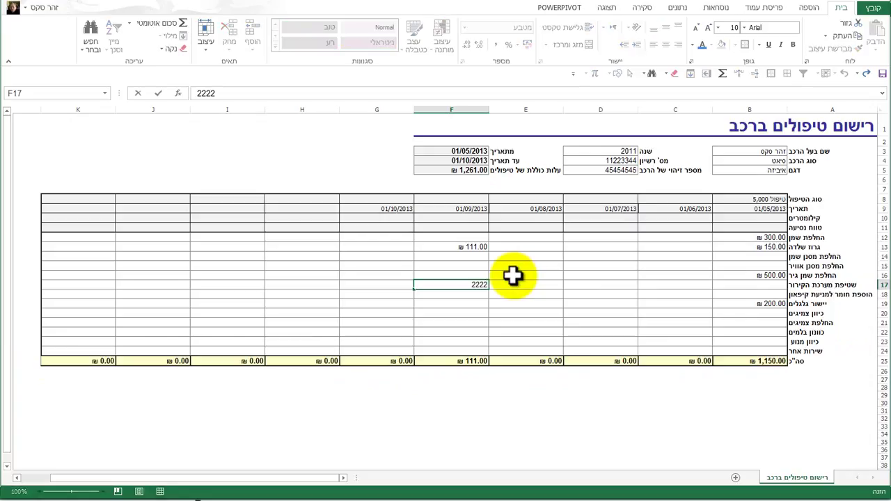
{"action": "key", "text": "Return"}
{"action": "type", "text": "3,333"}
{"action": "key", "text": "Return"}
{"action": "type", "text": "444"}
{"action": "key", "text": "Return"}
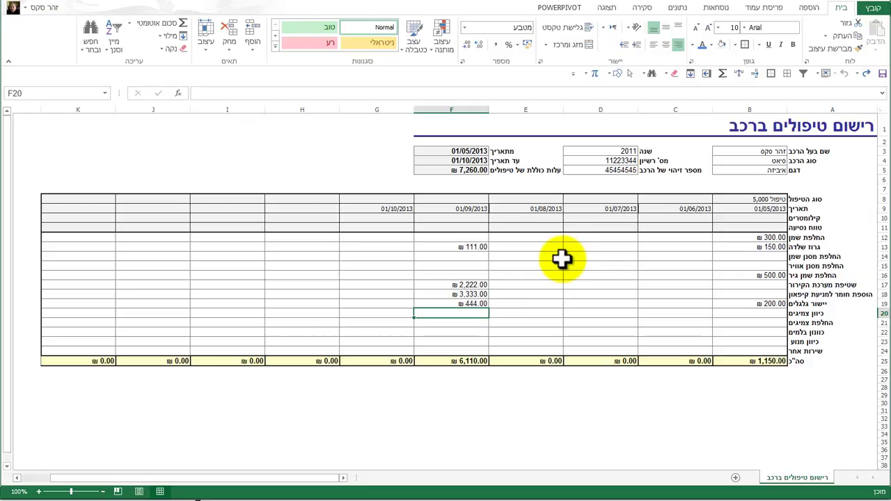
{"action": "left_click", "coordinate": [767, 218]}
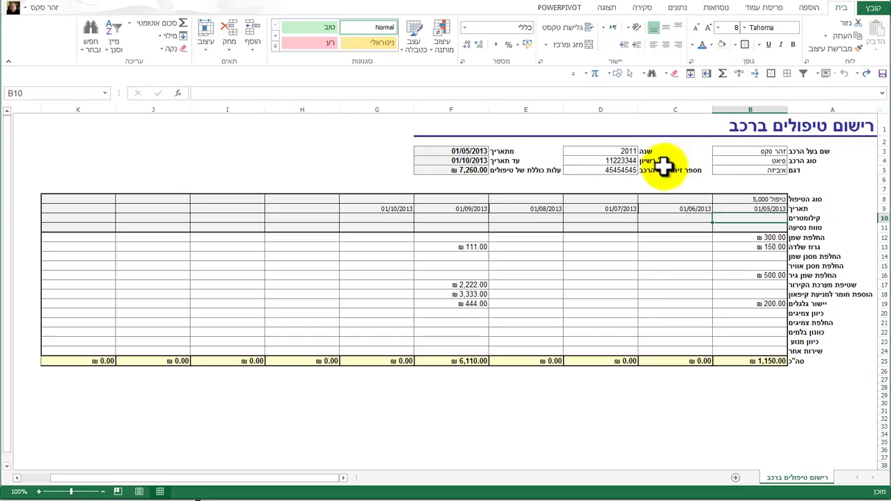
Step: Enter odometer readings 1200, 23700, 5400, 12150, 15222 and 20000 across B10:G10
{"action": "type", "text": "1200"}
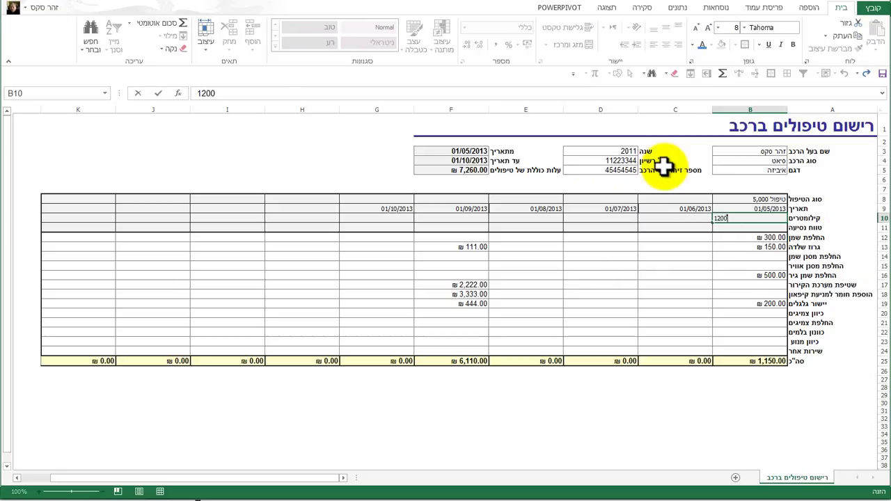
{"action": "key", "text": "Tab"}
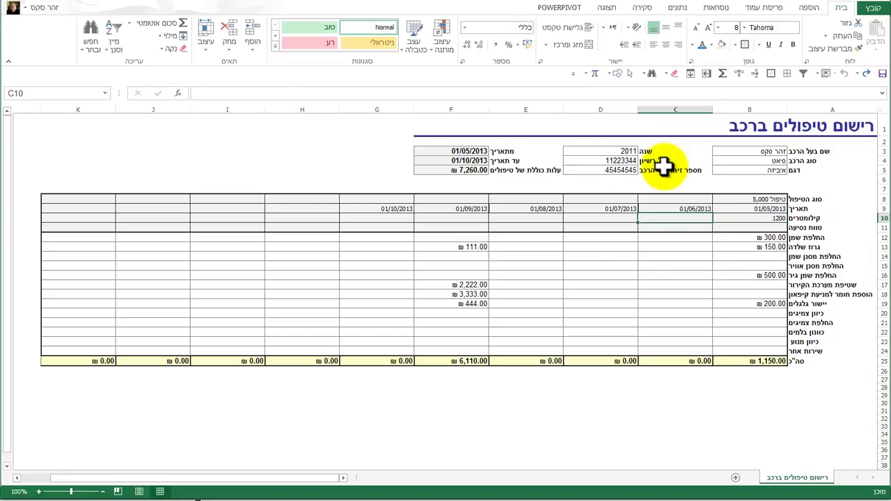
{"action": "type", "text": "23700"}
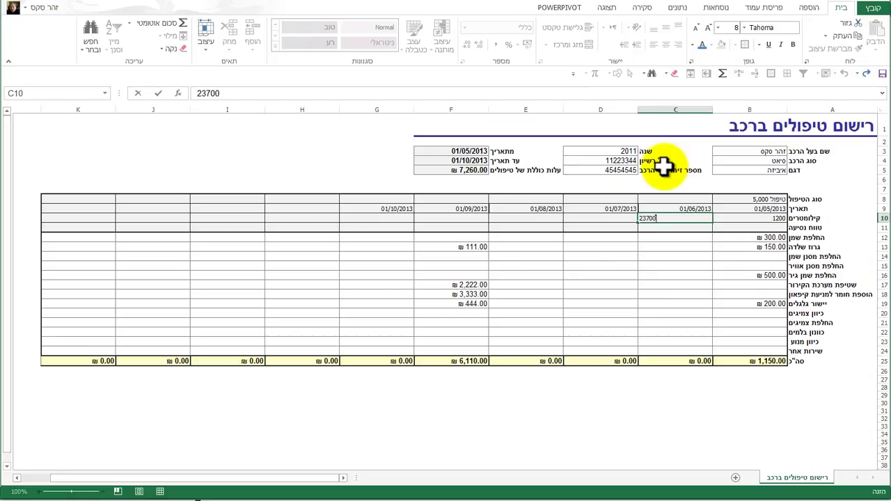
{"action": "key", "text": "Tab"}
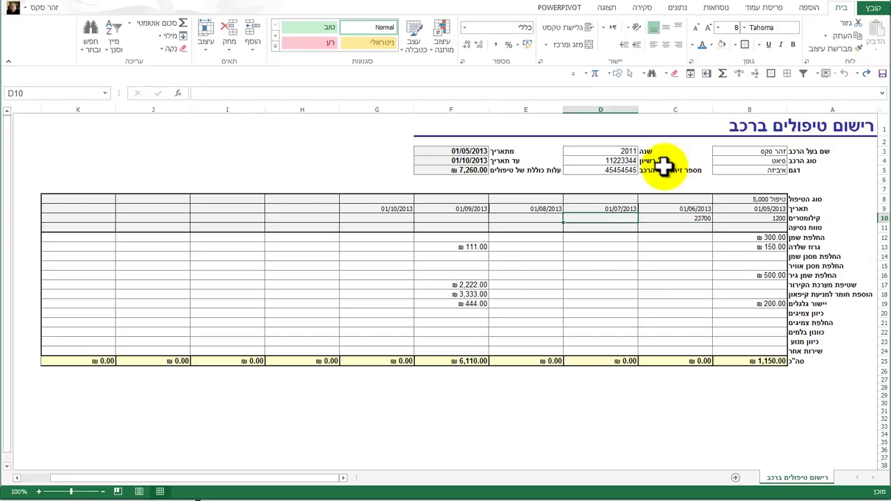
{"action": "type", "text": "5400"}
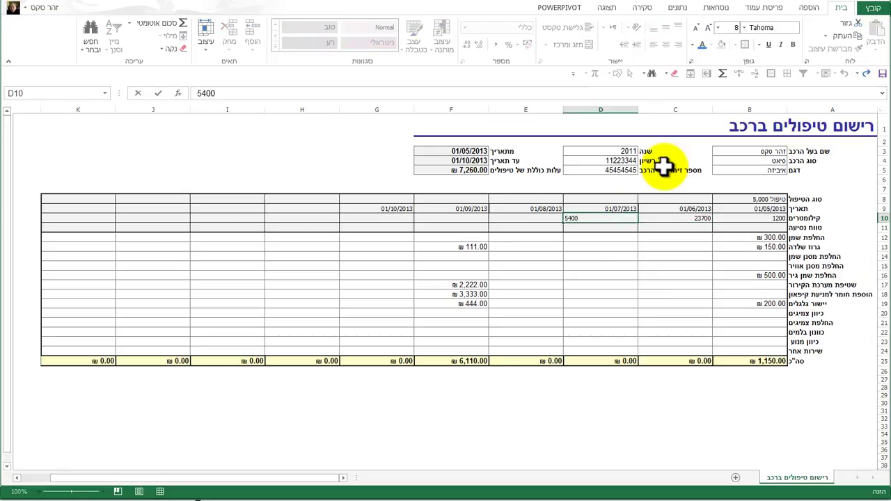
{"action": "key", "text": "Tab"}
{"action": "type", "text": "12"}
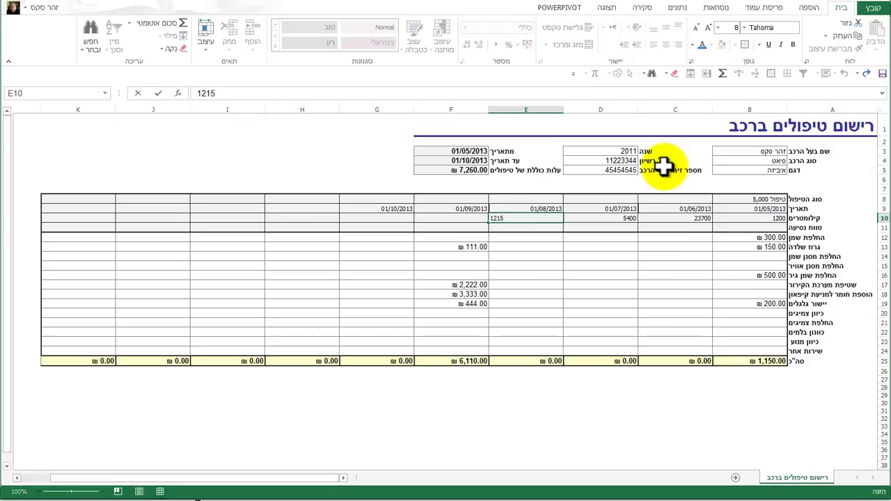
{"action": "key", "text": "Tab"}
{"action": "type", "text": "1"}
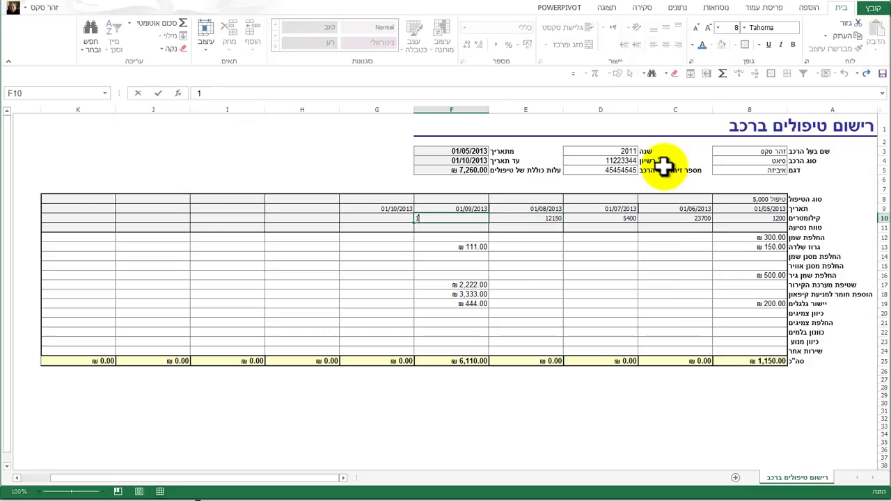
{"action": "key", "text": "Tab"}
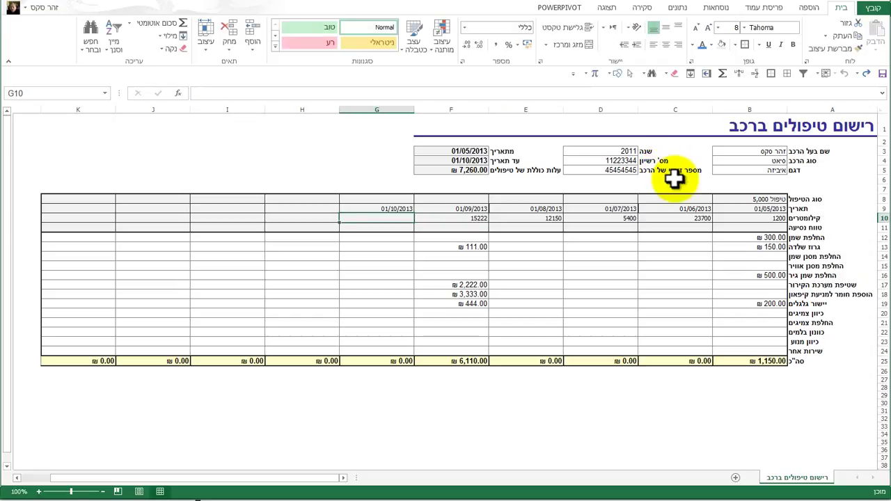
{"action": "type", "text": "20000"}
{"action": "key", "text": "Return"}
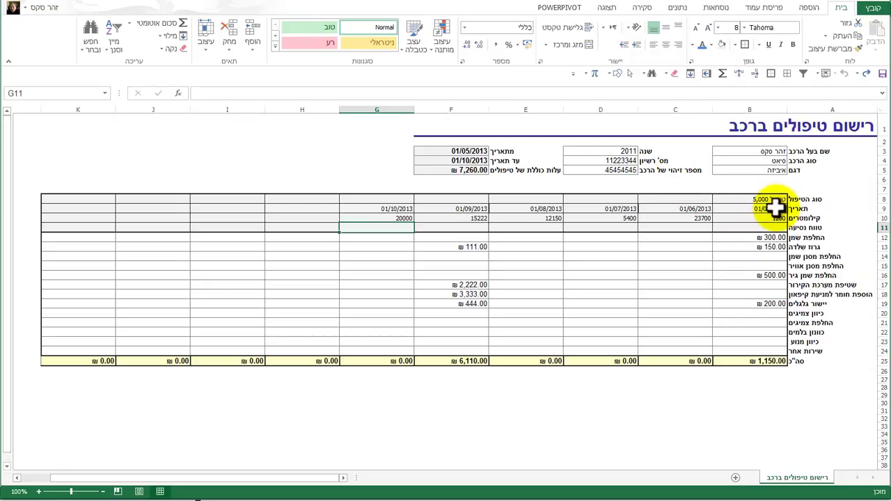
Step: Enter the distance formula =C10-B10 in C11 and fill it across to G11
{"action": "left_click", "coordinate": [681, 228]}
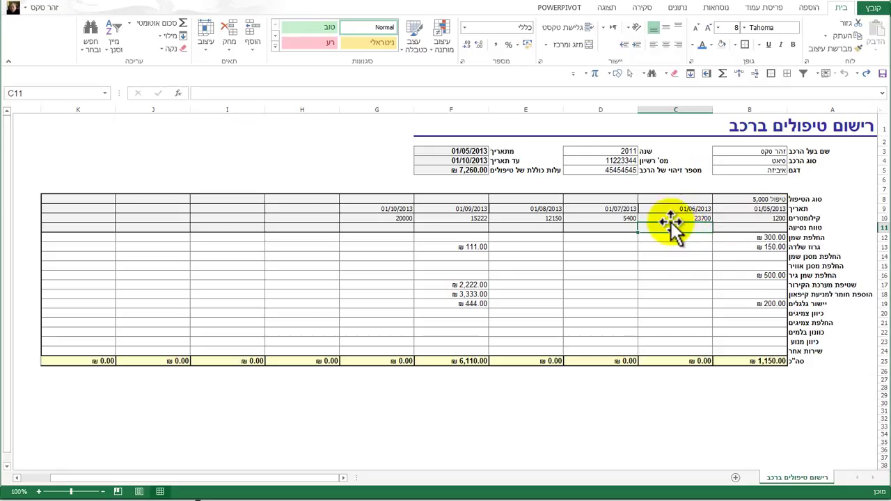
{"action": "type", "text": "="}
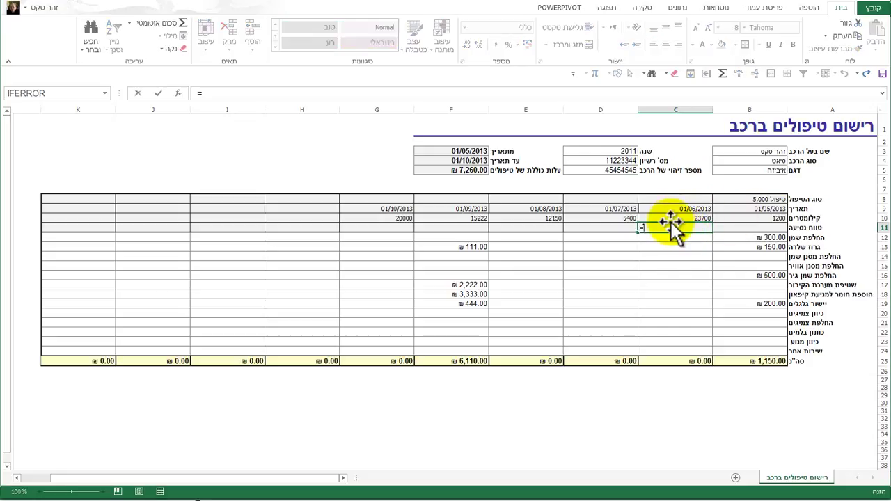
{"action": "left_click", "coordinate": [679, 217]}
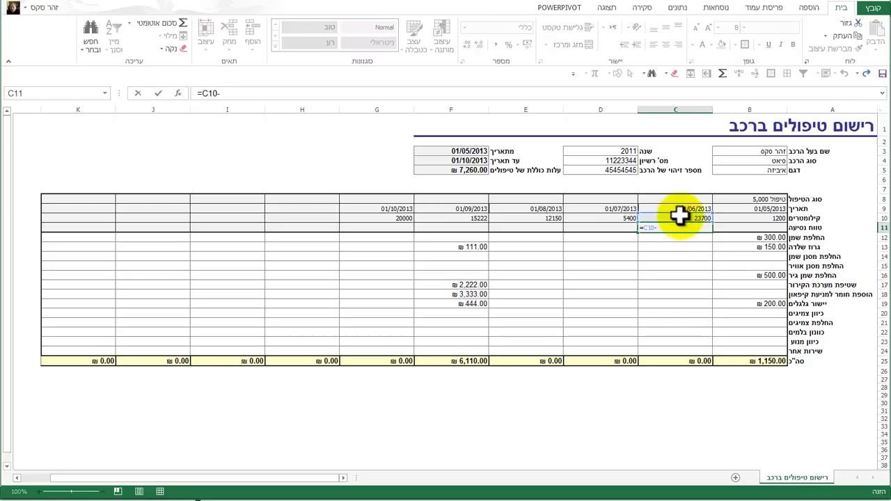
{"action": "left_click", "coordinate": [733, 217]}
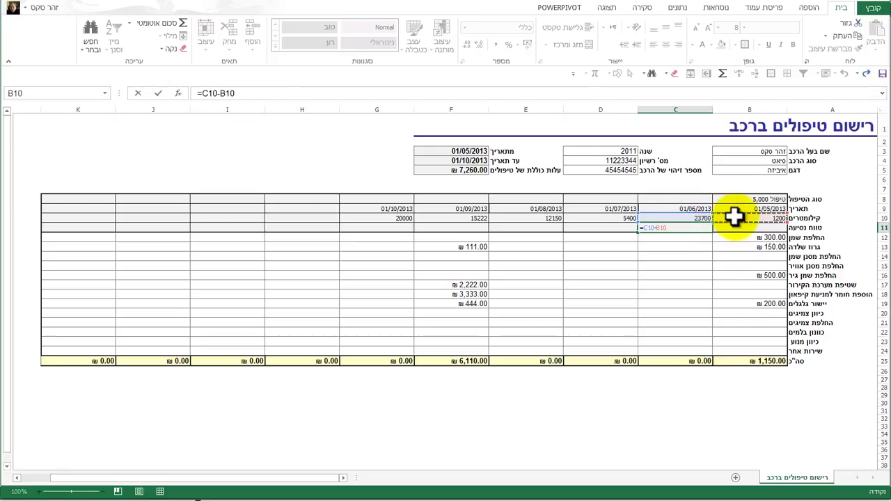
{"action": "key", "text": "Return"}
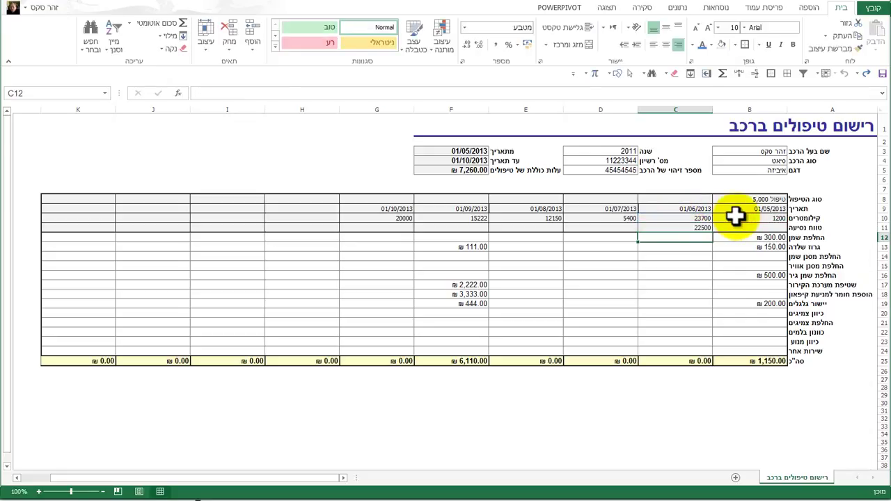
{"action": "left_click", "coordinate": [685, 228]}
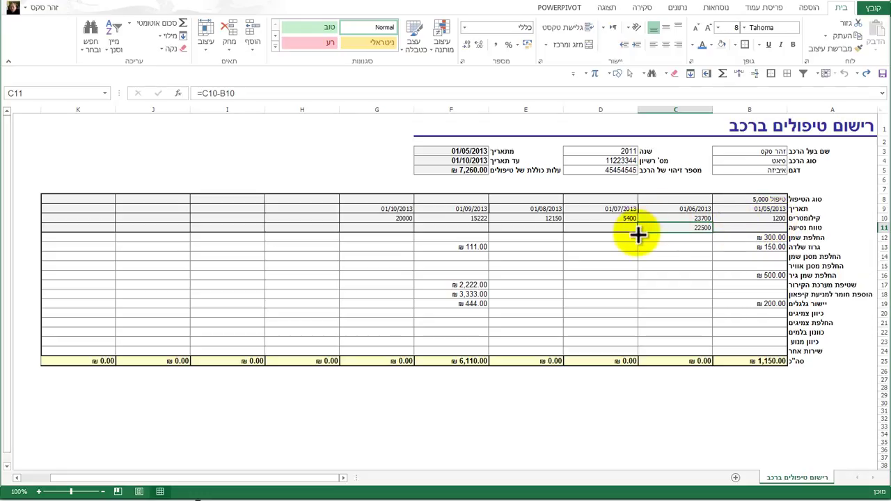
{"action": "left_click_drag", "start_coordinate": [639, 232], "coordinate": [352, 236]}
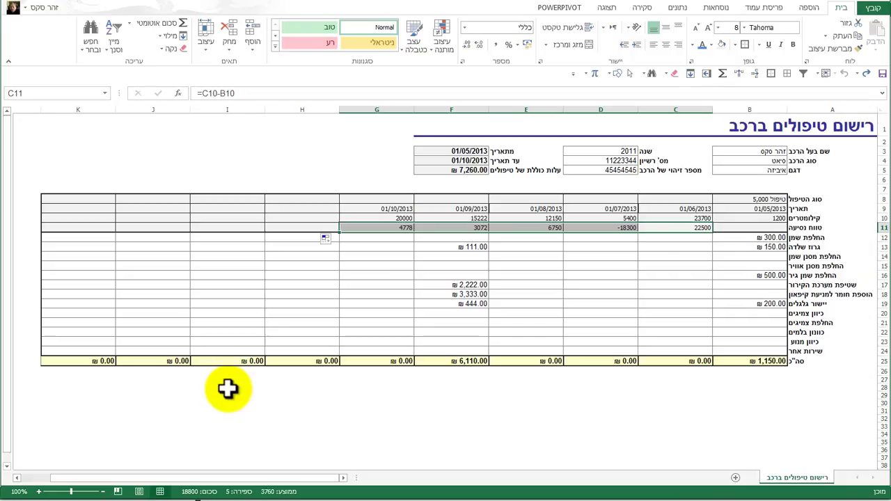
Step: Correct June's odometer reading in C10 to 2370
{"action": "left_click", "coordinate": [686, 218]}
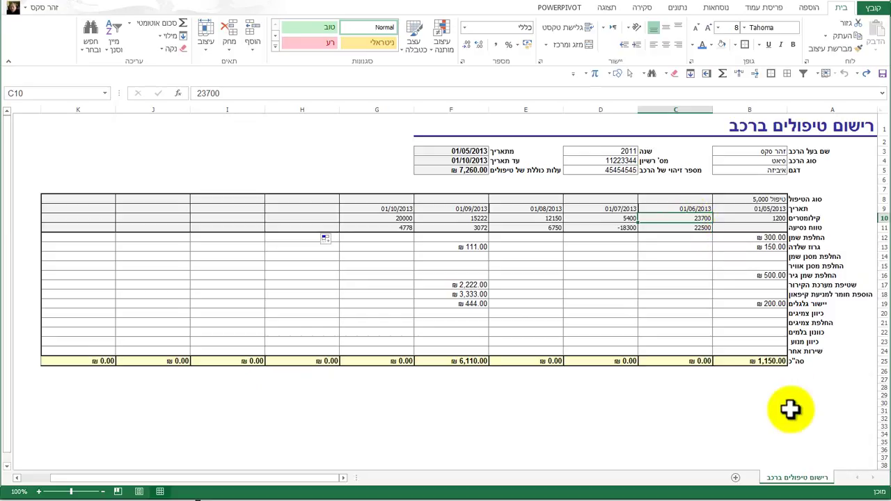
{"action": "type", "text": "2370"}
{"action": "key", "text": "Return"}
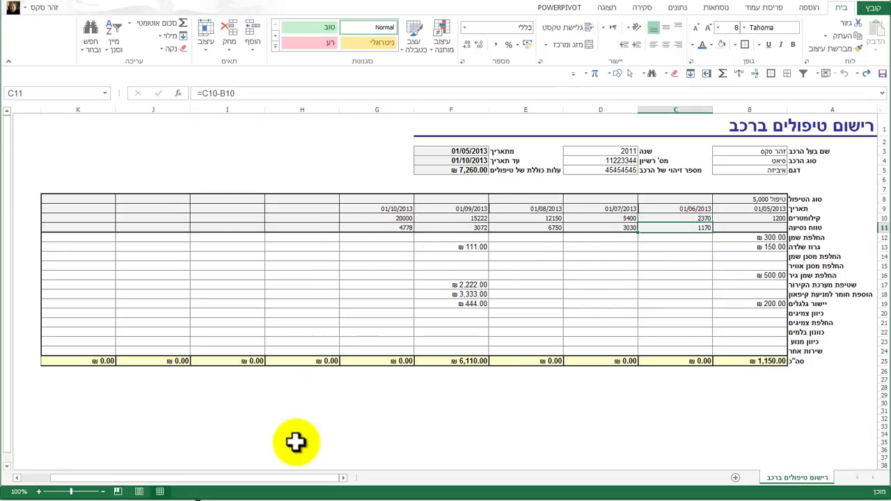
Step: Apply Orange Gradient Fill data bars to the distance values in B11:K11
{"action": "left_click_drag", "start_coordinate": [689, 227], "coordinate": [132, 238]}
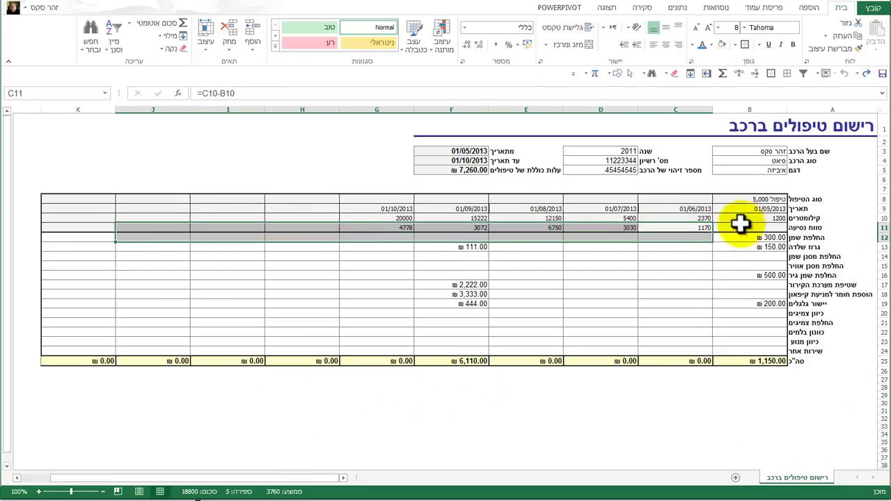
{"action": "left_click_drag", "start_coordinate": [739, 221], "coordinate": [93, 227]}
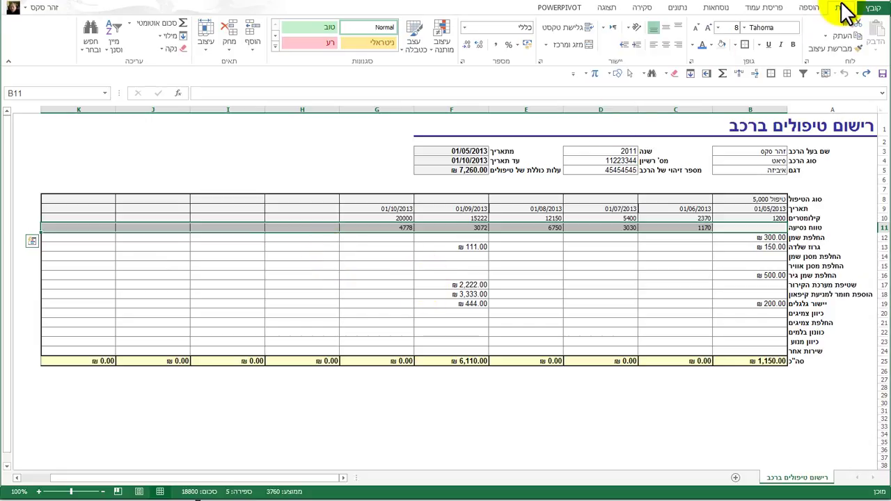
{"action": "left_click", "coordinate": [439, 37]}
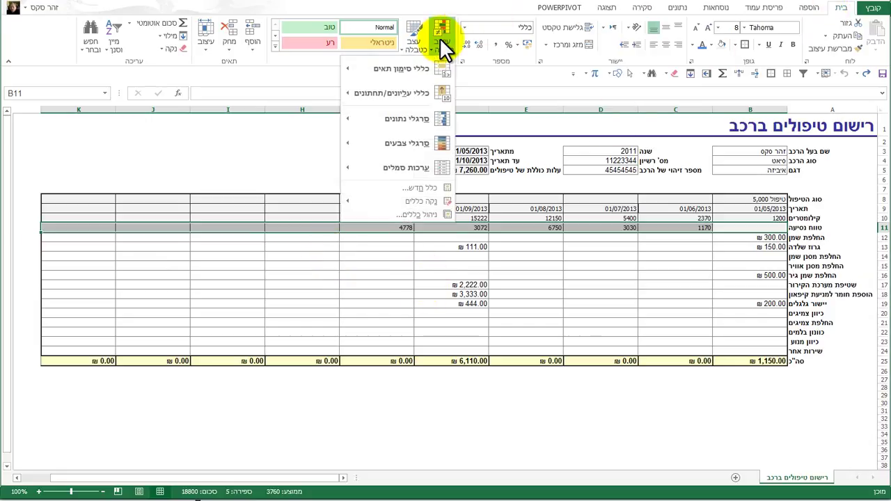
{"action": "mouse_move", "coordinate": [407, 119]}
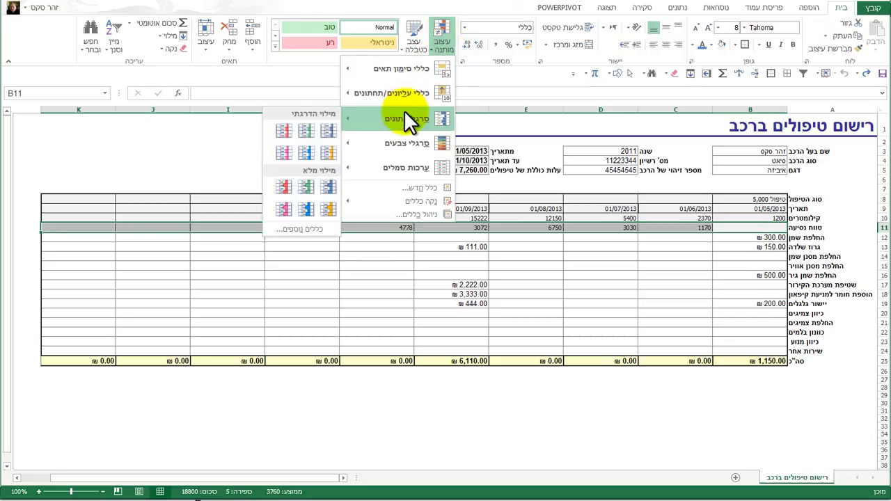
{"action": "left_click", "coordinate": [337, 163]}
{"action": "left_click", "coordinate": [467, 266]}
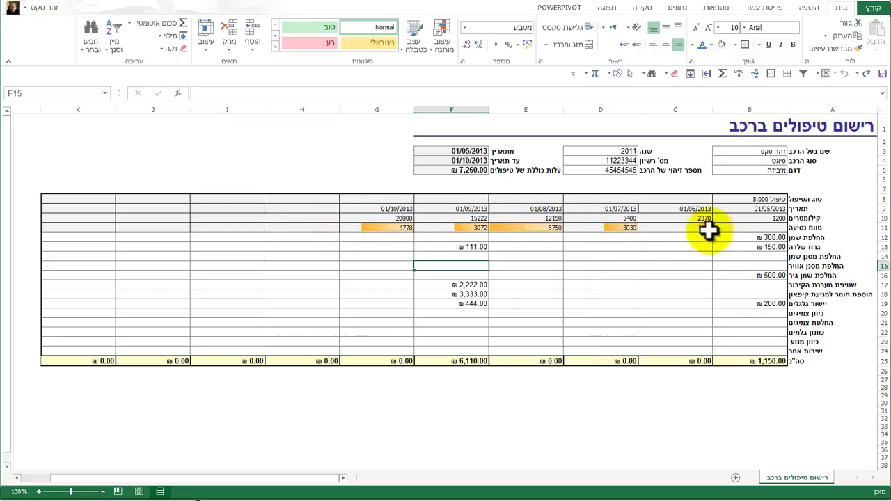
{"action": "left_click", "coordinate": [391, 220]}
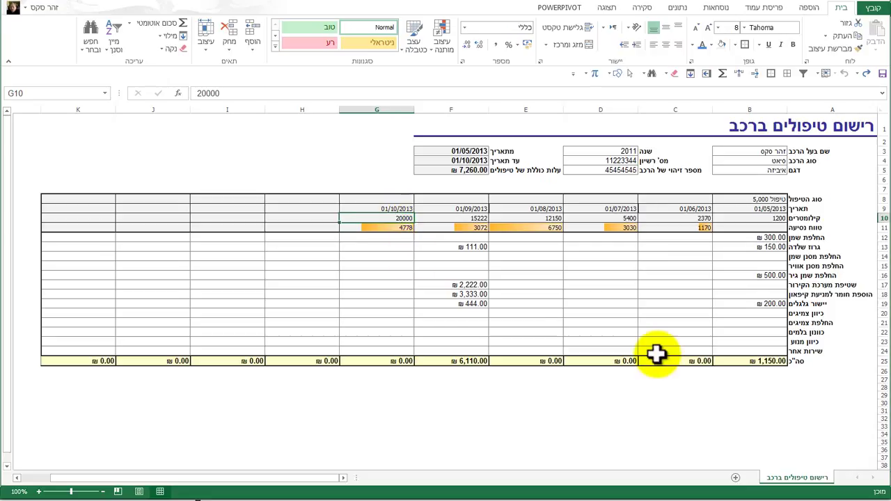
{"action": "type", "text": "50"}
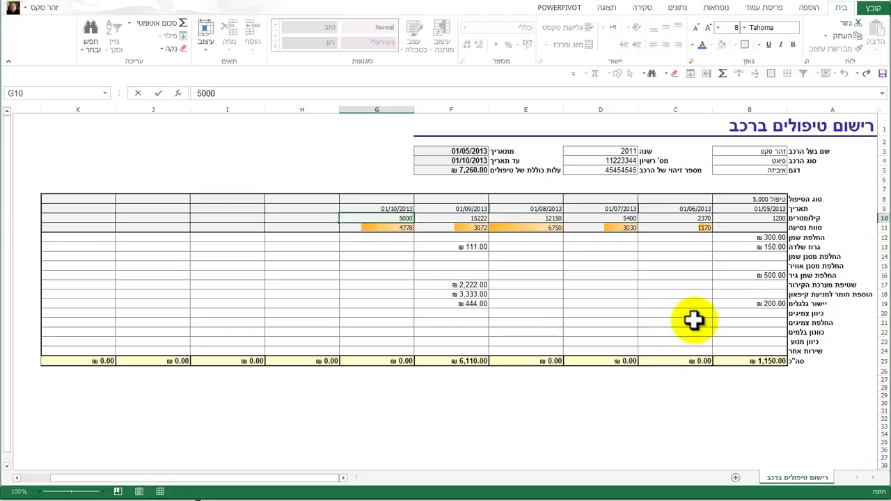
{"action": "type", "text": "0"}
{"action": "key", "text": "Return"}
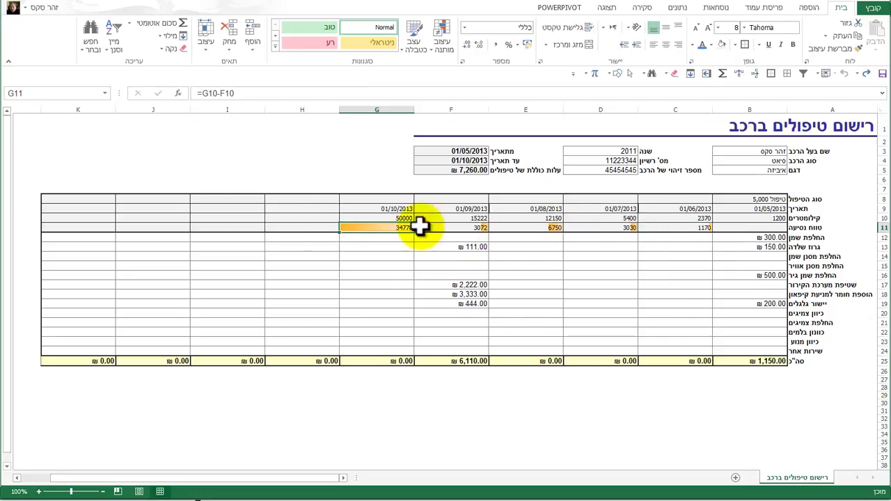
{"action": "key", "text": "ctrl+z"}
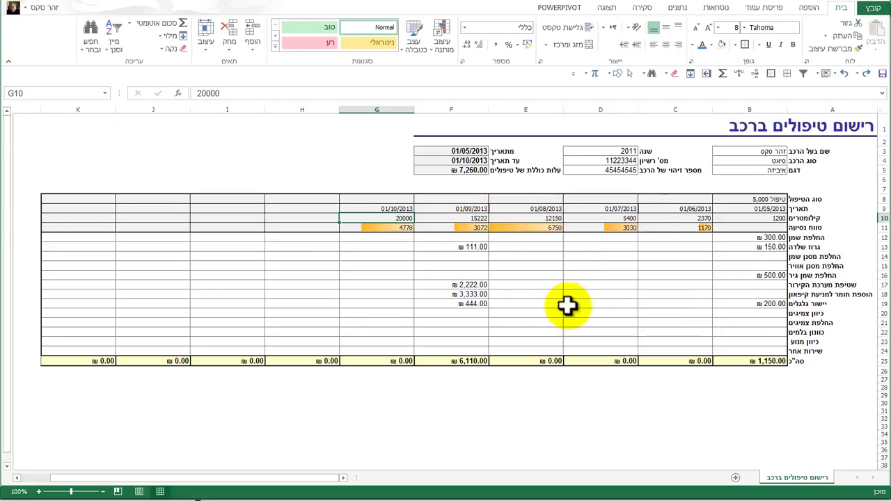
{"action": "left_click", "coordinate": [692, 200]}
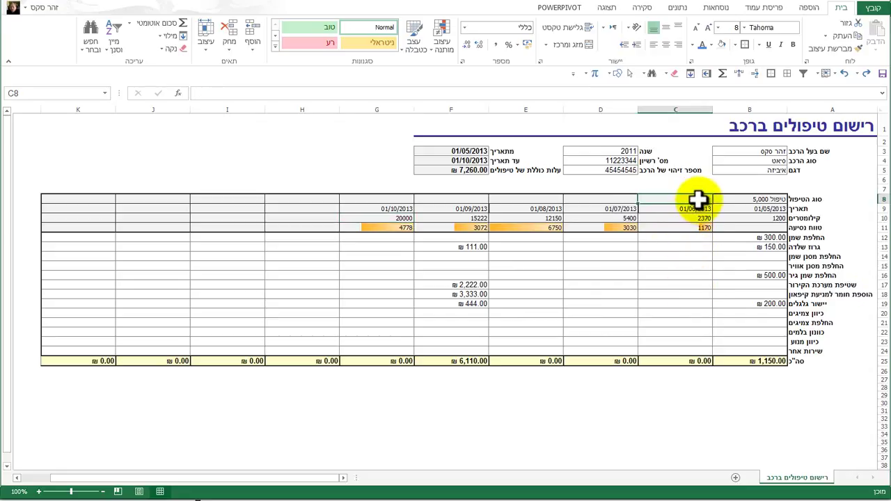
Step: Label June's service טיפול 15000 and enter 300 as June's oil change cost
{"action": "type", "text": "טיפול 15000"}
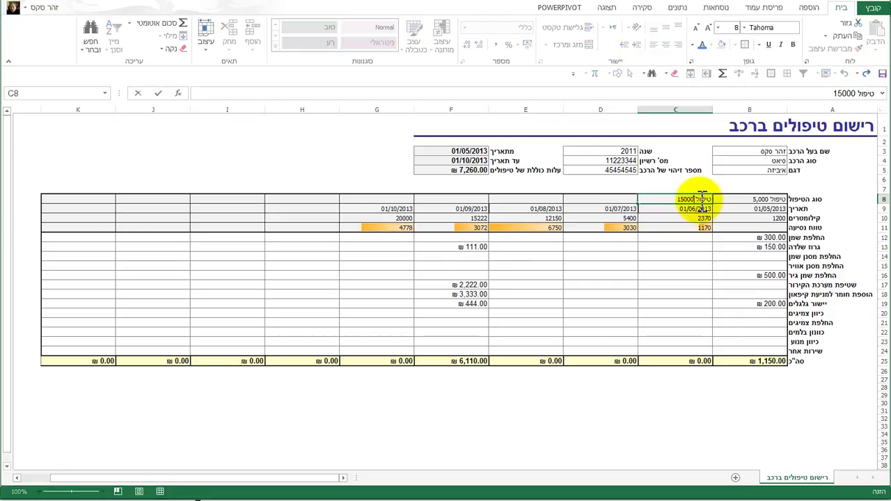
{"action": "key", "text": "Return"}
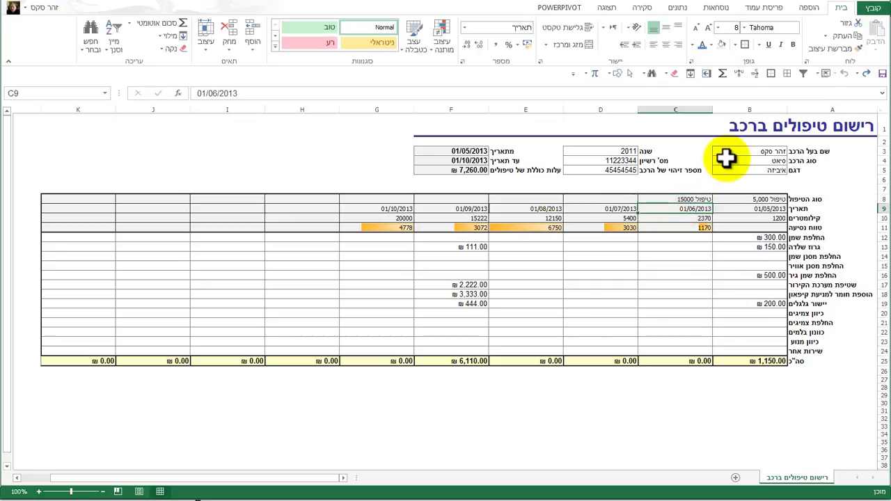
{"action": "left_click", "coordinate": [671, 240]}
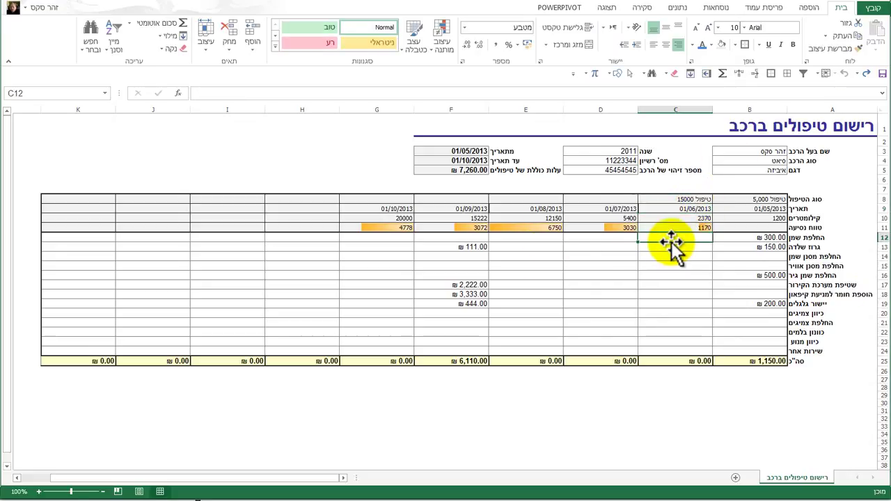
{"action": "type", "text": "30"}
{"action": "key", "text": "Return"}
Step: Enter 400 below it and extend the rising cost series down to C21
{"action": "type", "text": "4"}
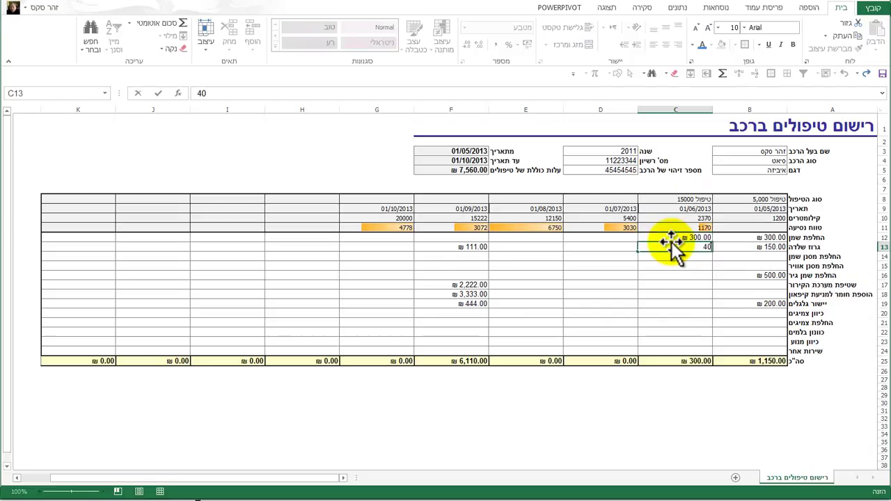
{"action": "left_click_drag", "start_coordinate": [671, 239], "coordinate": [670, 249]}
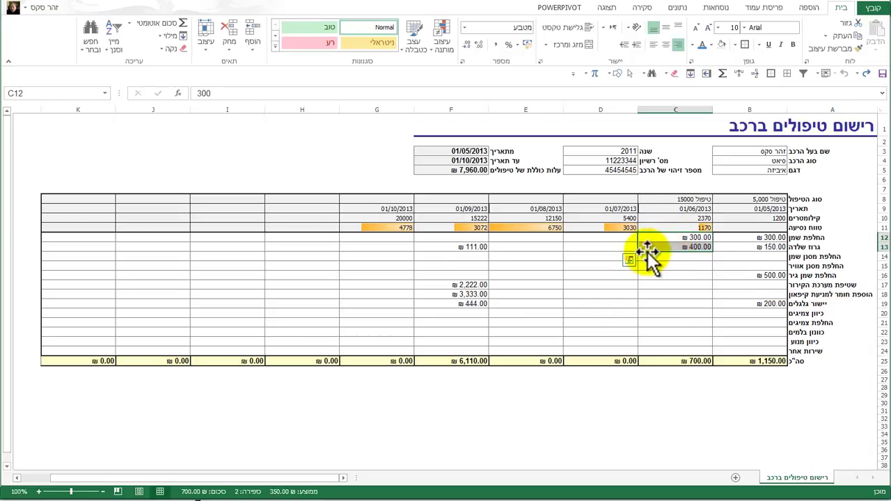
{"action": "left_click_drag", "start_coordinate": [639, 252], "coordinate": [642, 328]}
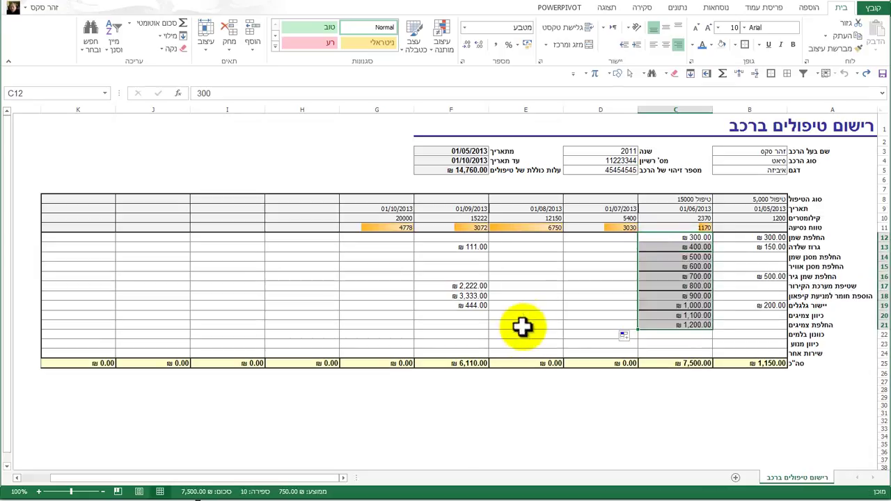
{"action": "left_click", "coordinate": [533, 315]}
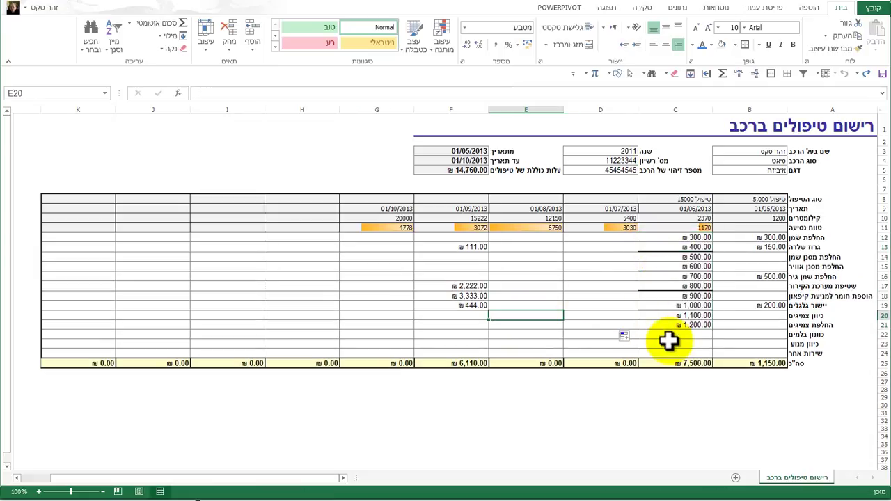